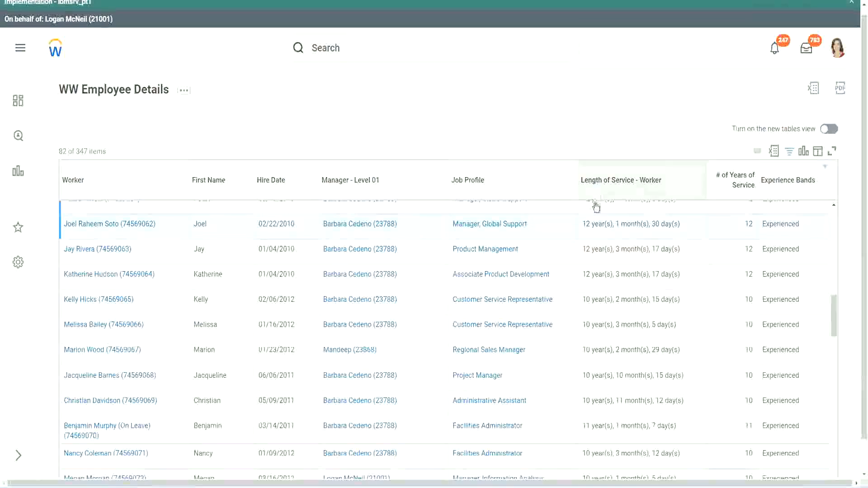
# Compare the Length of Service values with the # of Years of Service values for workers in the WW Employee Details report
pyautogui.moveTo(587, 226); pyautogui.dragTo(582, 226)
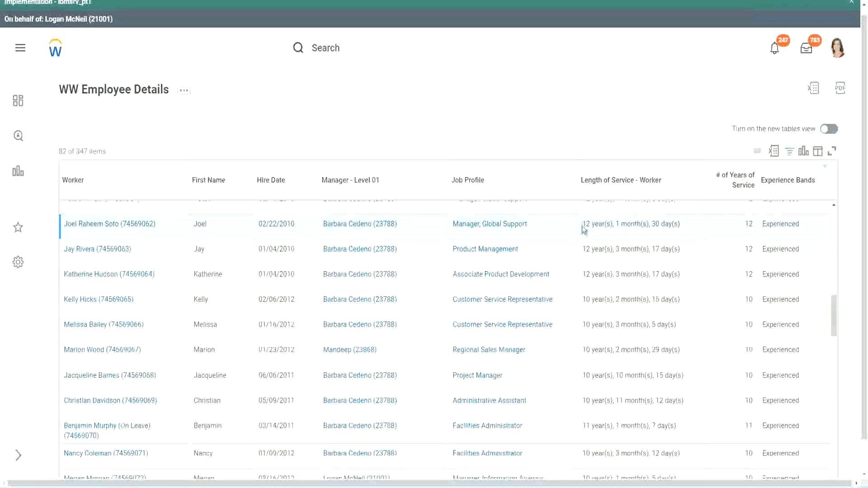
pyautogui.click(613, 224)
pyautogui.moveTo(582, 224); pyautogui.dragTo(665, 224)
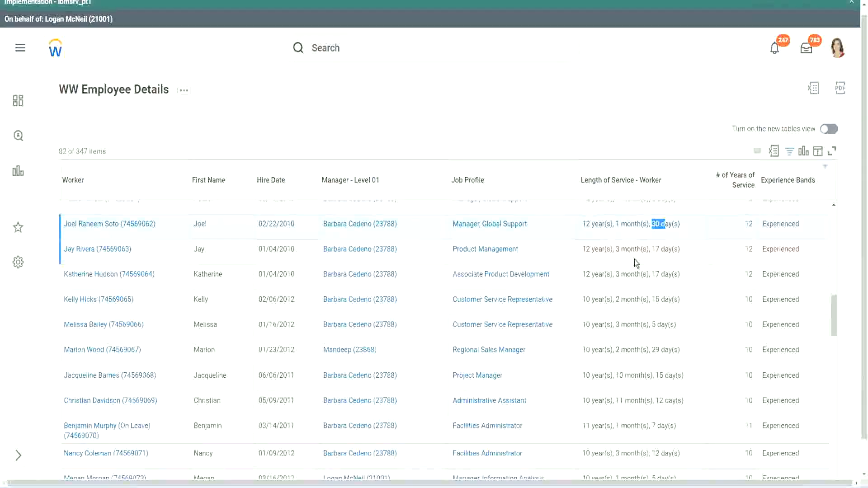
pyautogui.doubleClick(753, 223)
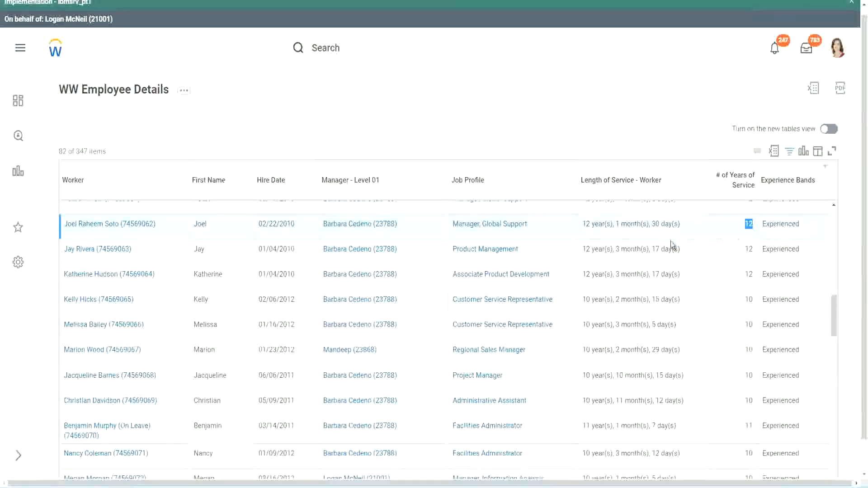
pyautogui.click(599, 401)
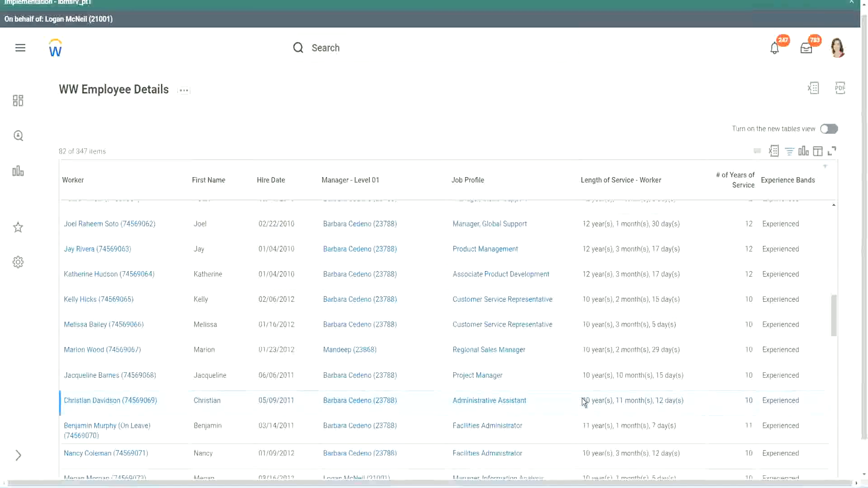
pyautogui.doubleClick(619, 400)
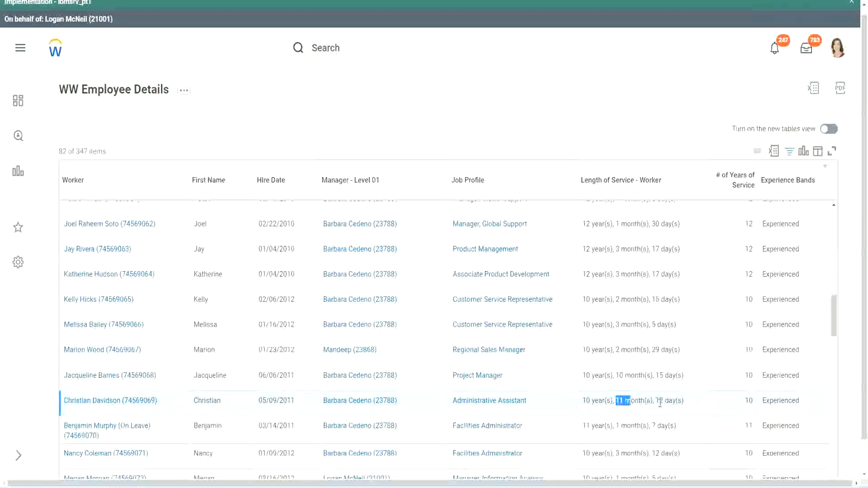
pyautogui.moveTo(660, 403); pyautogui.dragTo(673, 401)
pyautogui.click(674, 400)
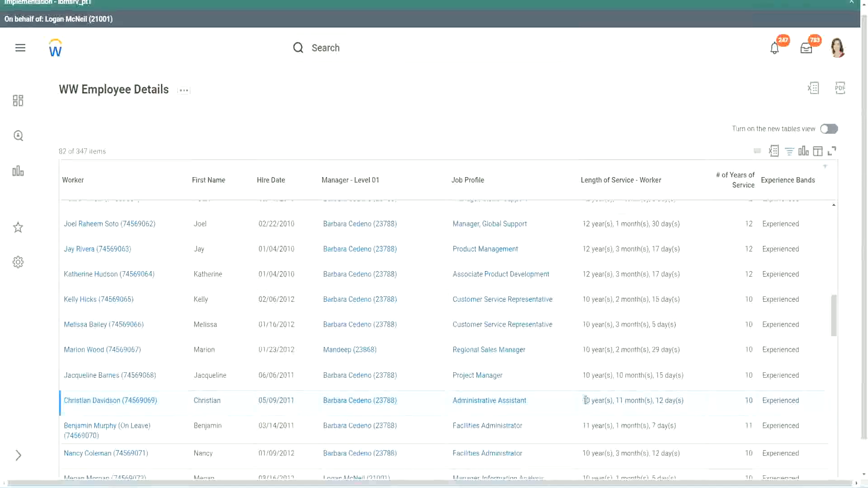
pyautogui.doubleClick(748, 400)
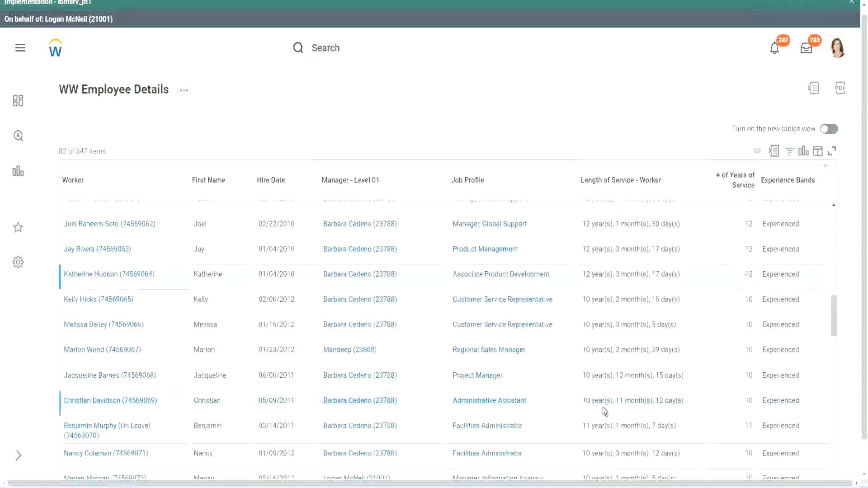
pyautogui.doubleClick(586, 400)
pyautogui.click(656, 398)
pyautogui.doubleClick(750, 224)
pyautogui.moveTo(583, 224); pyautogui.dragTo(692, 225)
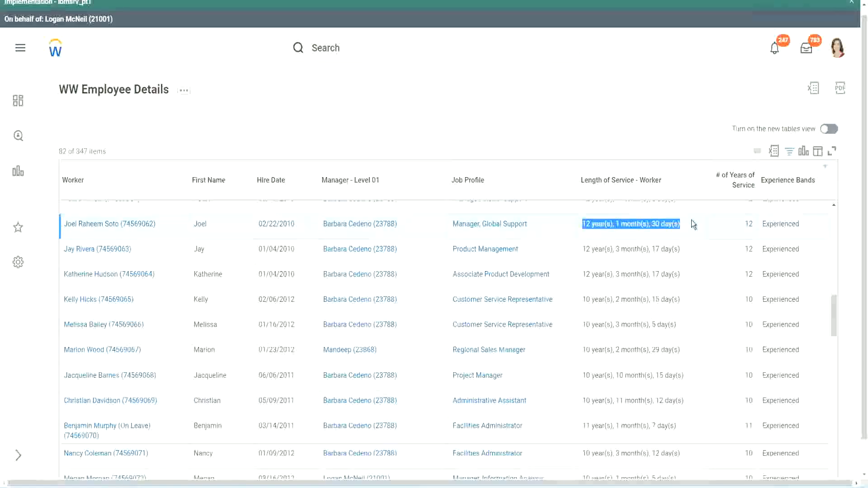
pyautogui.click(674, 399)
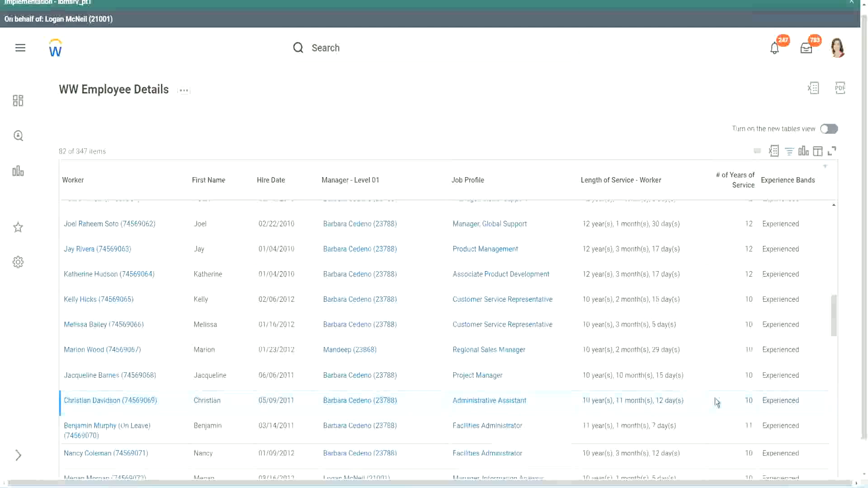
pyautogui.doubleClick(749, 400)
pyautogui.click(717, 404)
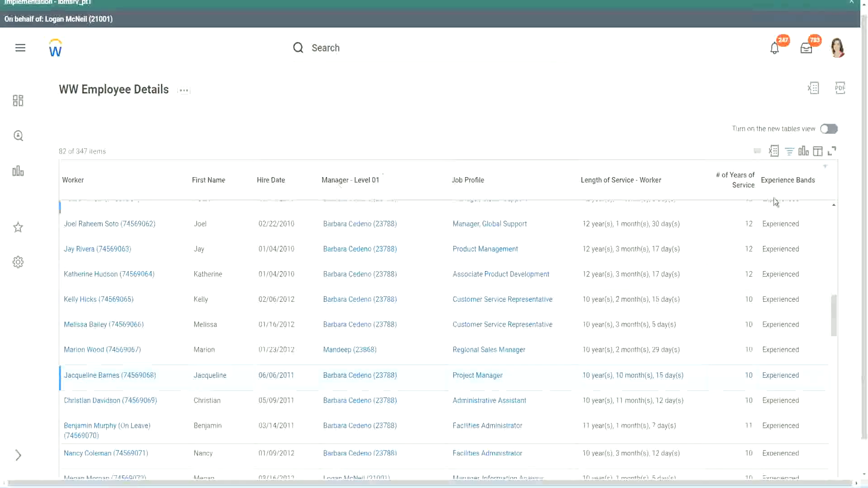
# Open the WW Employee Details report definition and view the calculated field behind its Experience Bands column in a new tab
pyautogui.click(148, 93)
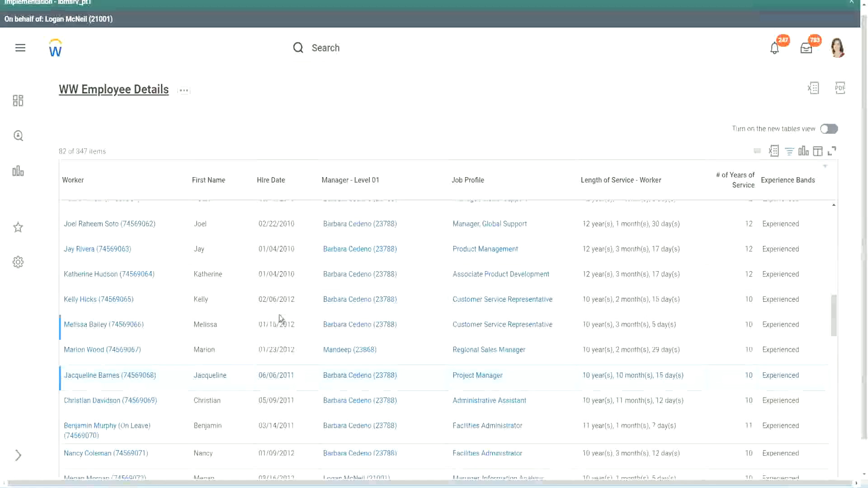
pyautogui.scroll(-4, 280, 317)
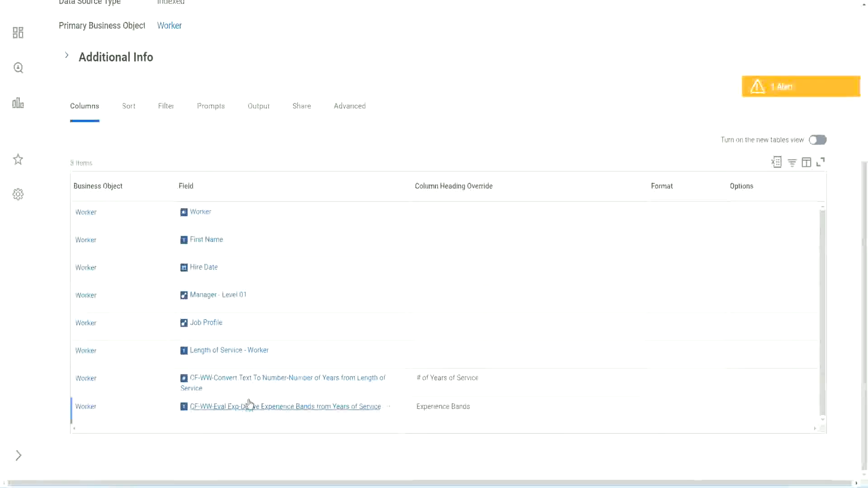
pyautogui.rightClick(236, 411)
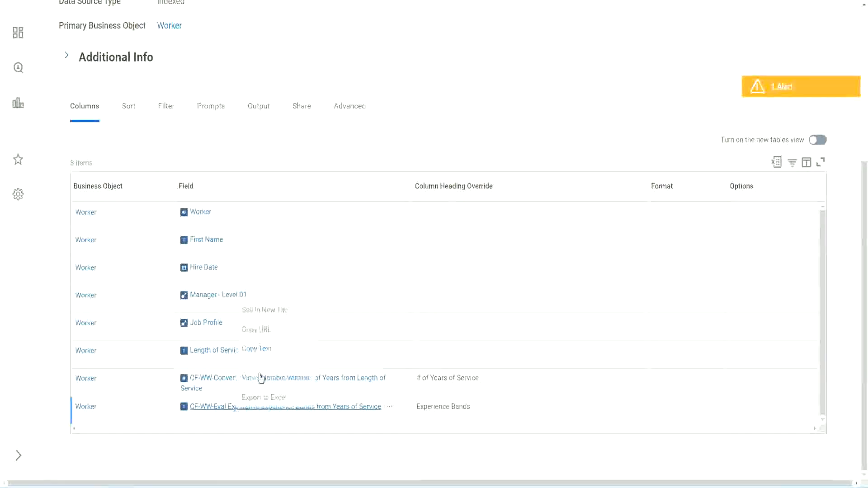
pyautogui.click(273, 308)
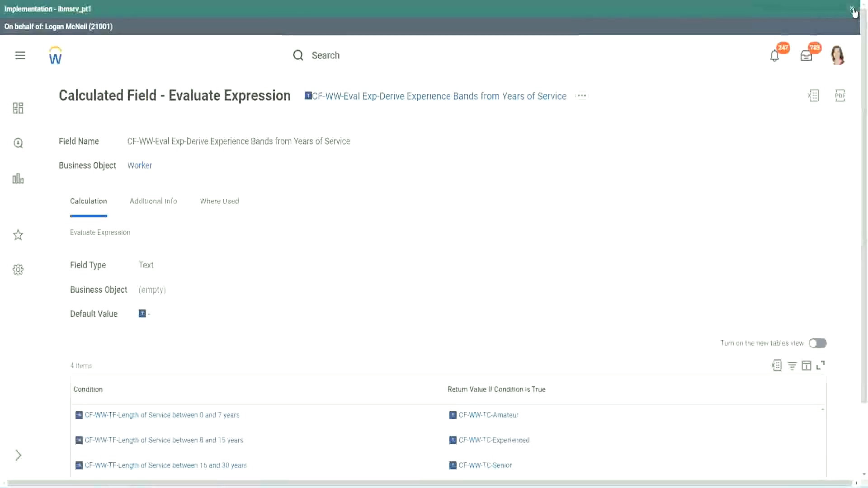
# Review the Evaluate Expression field's conditions and return values with the environment banner dismissed, and copy the field's name as text
pyautogui.click(852, 10)
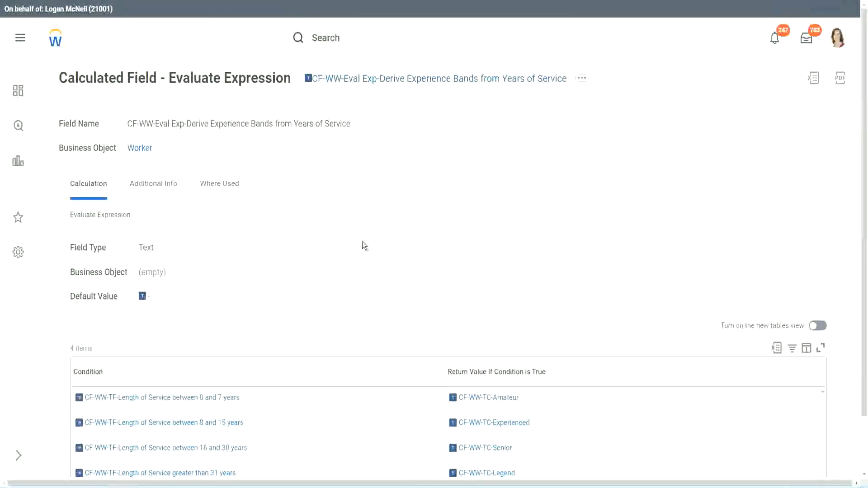
pyautogui.scroll(-1, 346, 255)
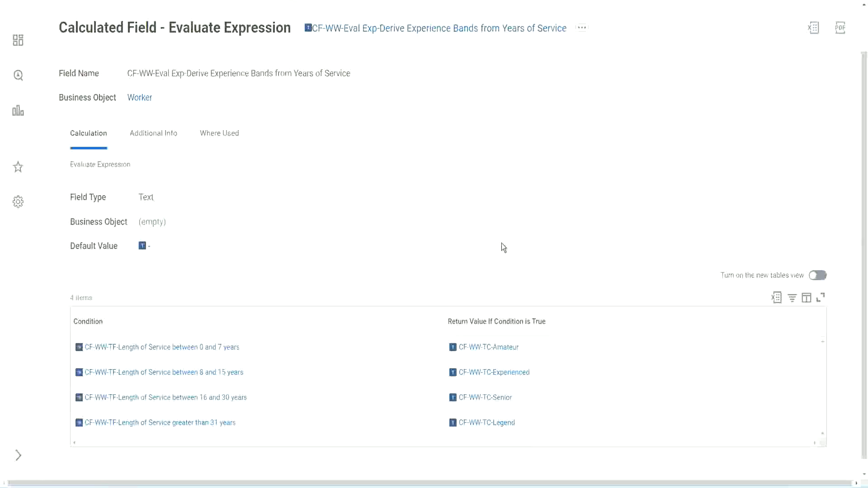
pyautogui.click(393, 319)
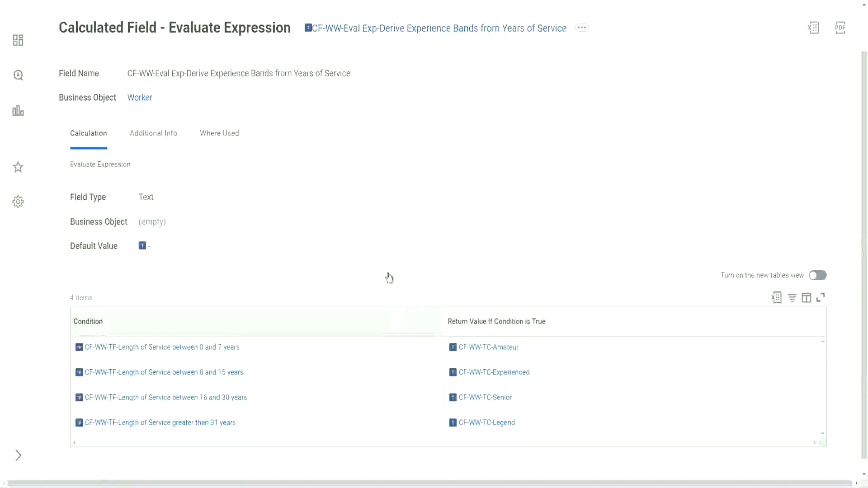
pyautogui.click(387, 208)
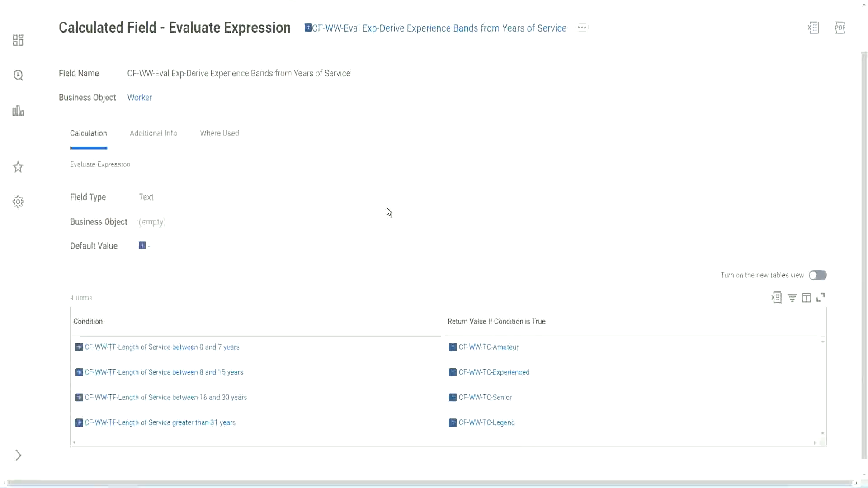
pyautogui.rightClick(387, 36)
pyautogui.click(404, 82)
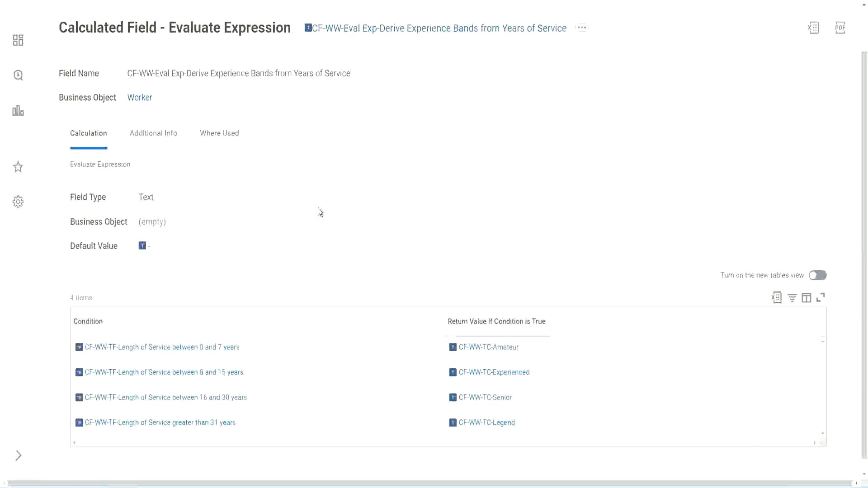
# Return to the report definition page, search for "create cal field" and start the Create Calculated Field task
pyautogui.scroll(2, 337, 179)
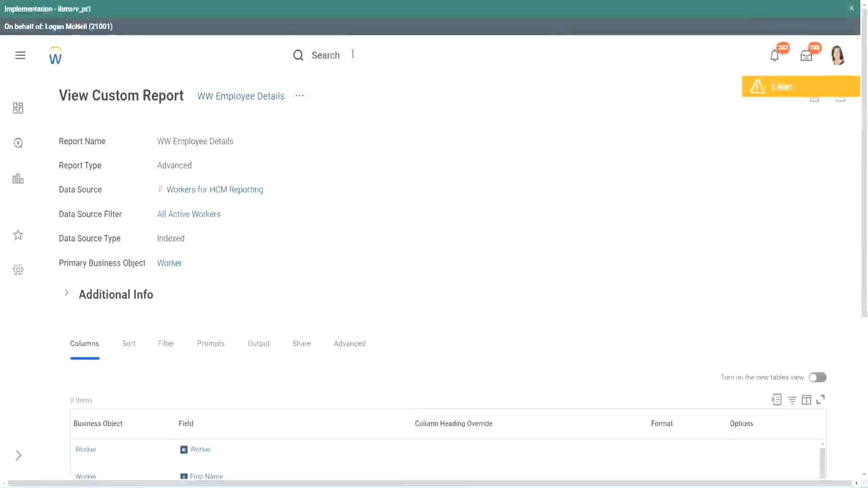
pyautogui.click(352, 54)
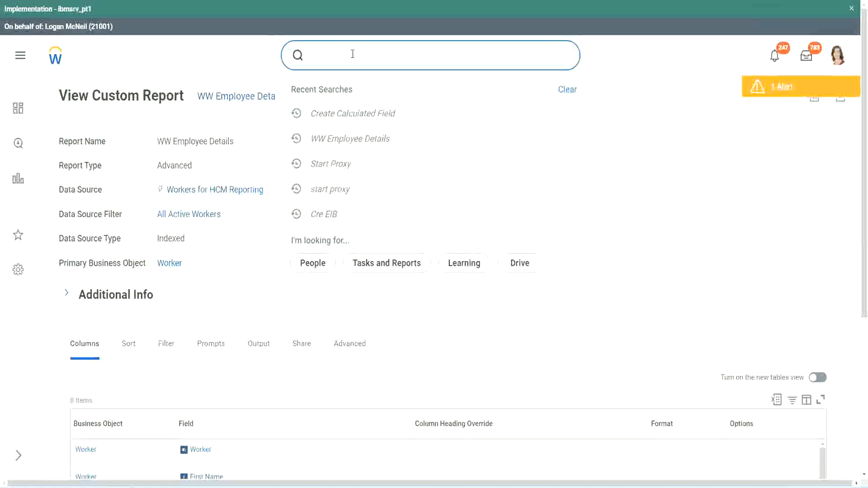
pyautogui.write('create cal field')
pyautogui.click(362, 93)
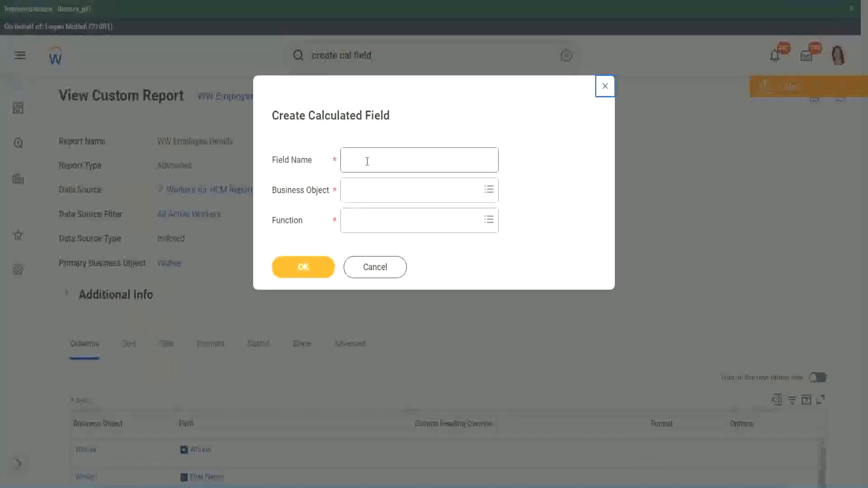
# Fill the new calculated field's name with the copied name and insert "Bands" after "Exp"
pyautogui.click(367, 161)
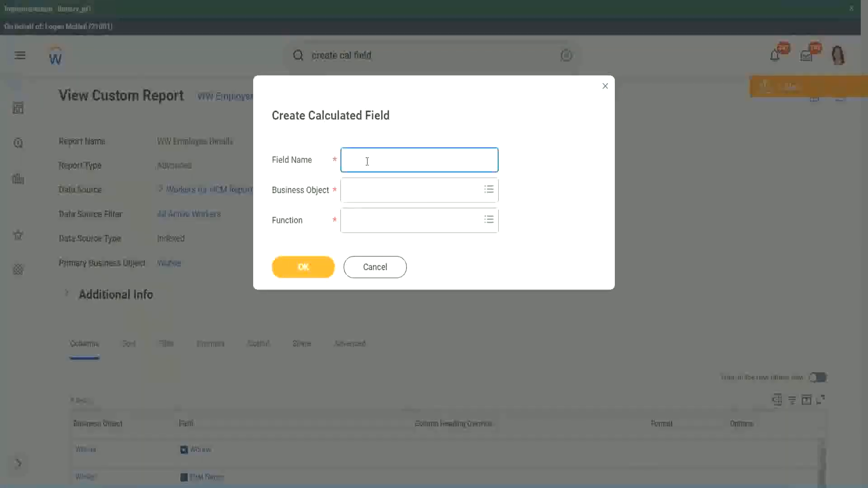
pyautogui.hotkey('ctrl', 'v')
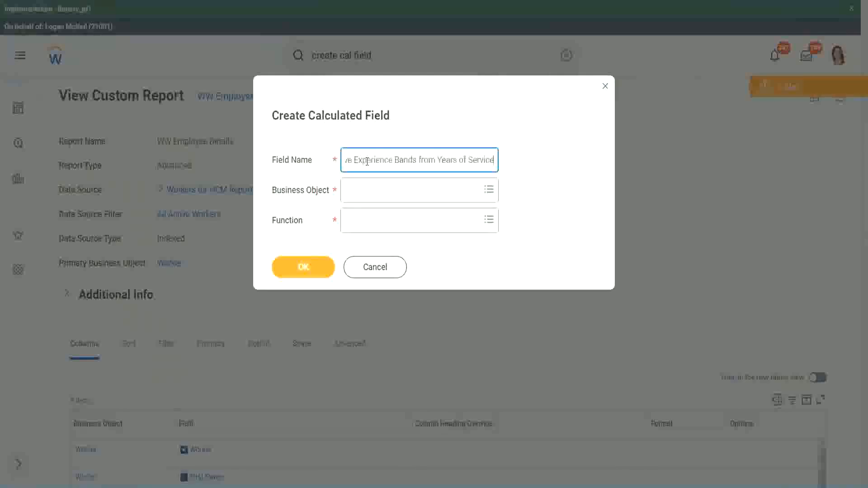
pyautogui.moveTo(396, 160); pyautogui.dragTo(316, 149)
pyautogui.click(382, 160)
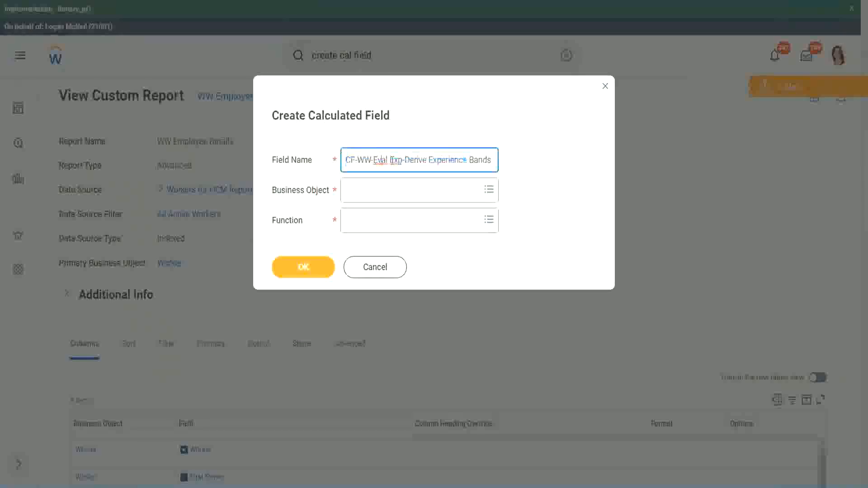
pyautogui.doubleClick(394, 160)
pyautogui.press('Right')
pyautogui.write('bands')
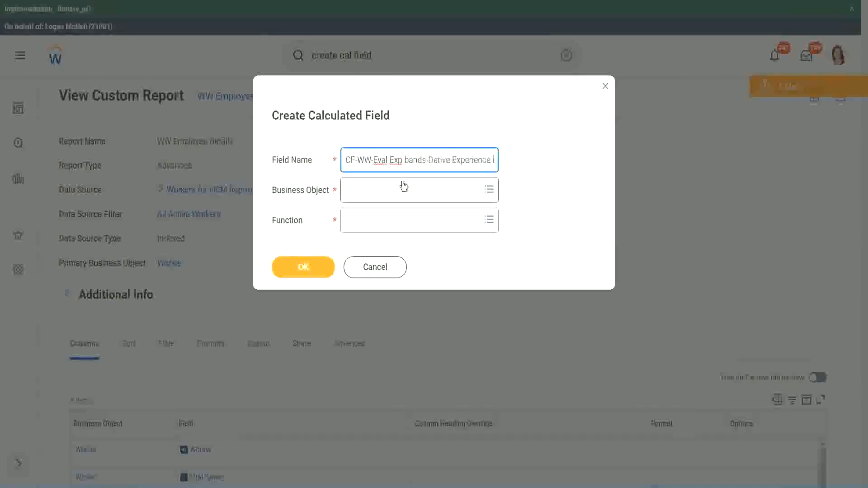
pyautogui.press('Left')
pyautogui.press('Left')
pyautogui.press('Left')
pyautogui.press('Left')
pyautogui.hotkey('shift', 'Left')
pyautogui.write('B')
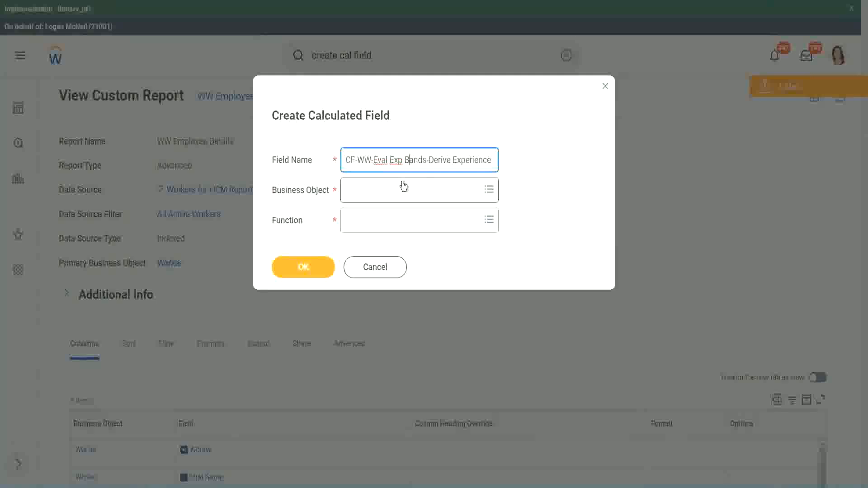
# Replace "Derive" with "Determine" so the field name reads "CF-WW-Eval Exp Bands-Determine Experience Bands from Years of Service"
pyautogui.press('Right')
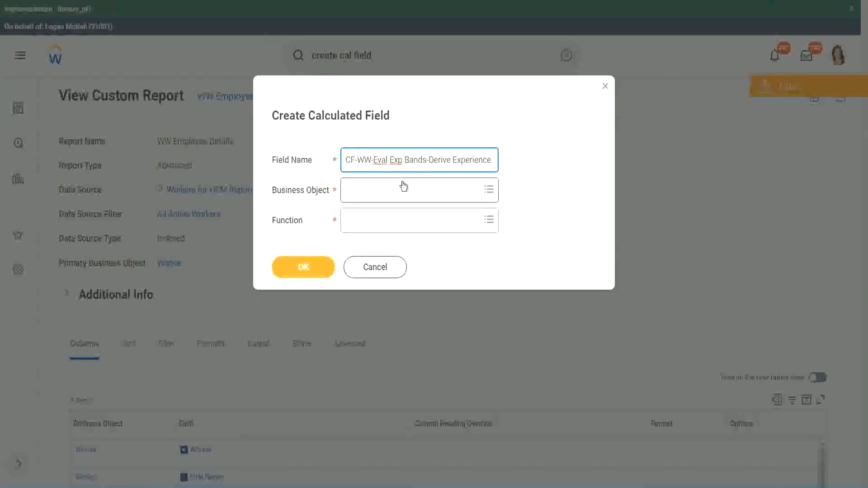
pyautogui.press('Right')
pyautogui.write('Band')
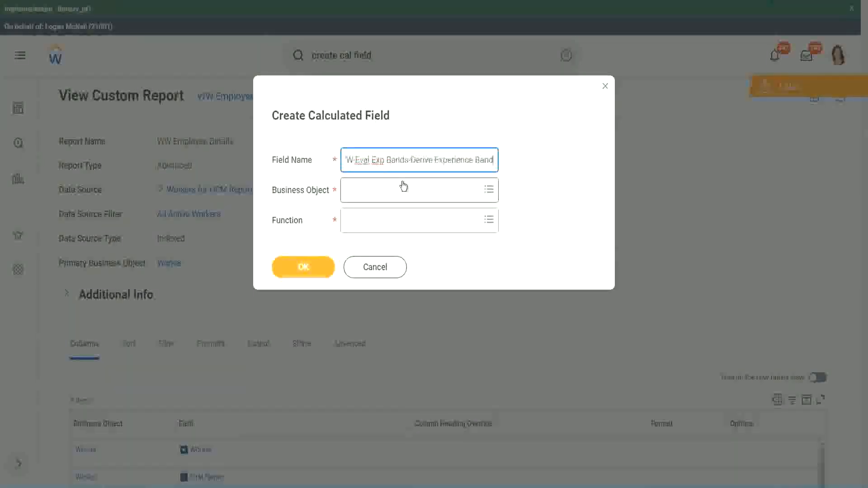
pyautogui.write('s from Years of')
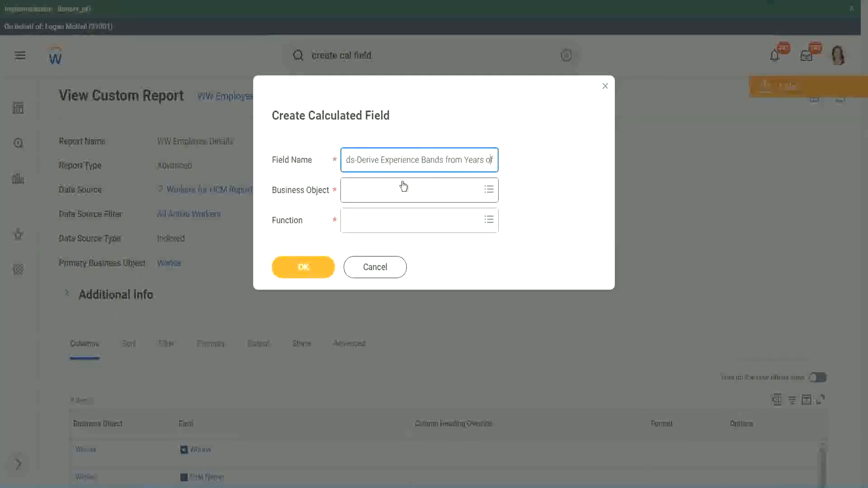
pyautogui.press('Left')
pyautogui.press('Left')
pyautogui.press('Left')
pyautogui.press('Left')
pyautogui.press('Left')
pyautogui.press('Left')
pyautogui.press('Left')
pyautogui.press('Left')
pyautogui.press('Left')
pyautogui.press('Left')
pyautogui.press('Left')
pyautogui.press('Left')
pyautogui.press('Left')
pyautogui.press('Left')
pyautogui.press('Left')
pyautogui.press('Left')
pyautogui.press('Left')
pyautogui.press('Left')
pyautogui.press('Left')
pyautogui.press('Left')
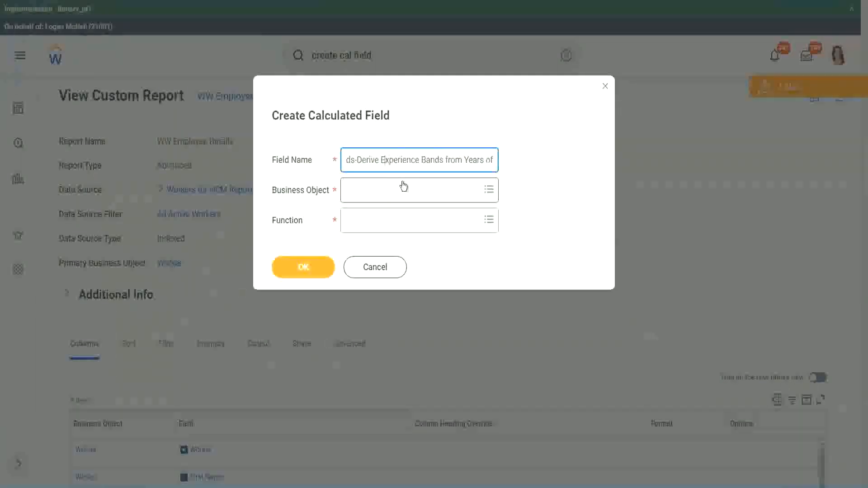
pyautogui.hotkey('shift', 'Left')
pyautogui.hotkey('shift', 'Left')
pyautogui.hotkey('shift', 'Left')
pyautogui.hotkey('shift', 'Left')
pyautogui.hotkey('shift', 'Left')
pyautogui.hotkey('shift', 'Left')
pyautogui.write('Determine')
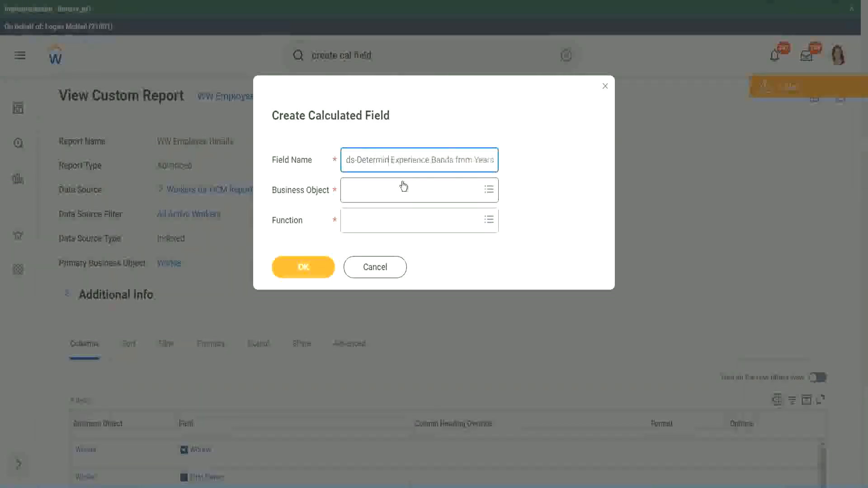
pyautogui.press('Right')
pyautogui.press('Right')
pyautogui.press('Right')
pyautogui.press('Right')
pyautogui.press('Right')
pyautogui.press('Right')
pyautogui.press('Right')
pyautogui.press('Right')
pyautogui.press('Right')
pyautogui.press('Right')
pyautogui.press('Right')
pyautogui.press('Right')
pyautogui.press('Right')
pyautogui.press('Right')
pyautogui.press('Right')
pyautogui.press('Right')
pyautogui.press('Right')
pyautogui.press('Right')
pyautogui.press('Right')
pyautogui.press('Right')
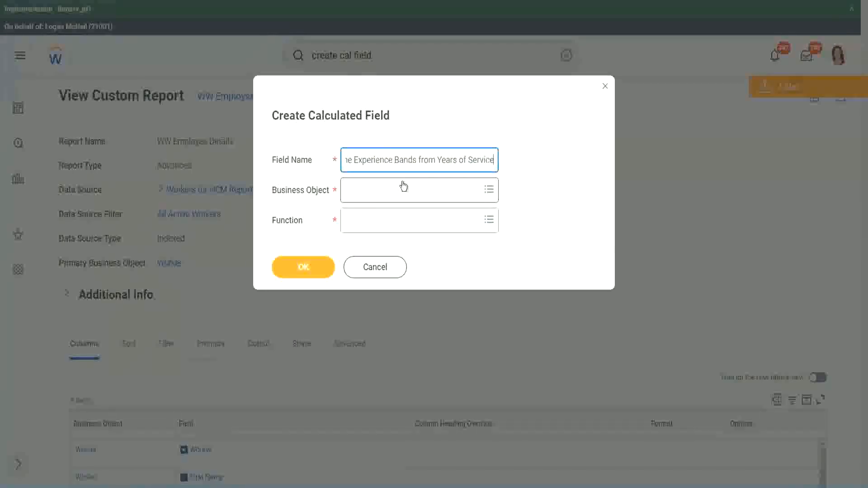
# Search the business objects for "worker" and set the calculated field's business object to Worker
pyautogui.click(386, 190)
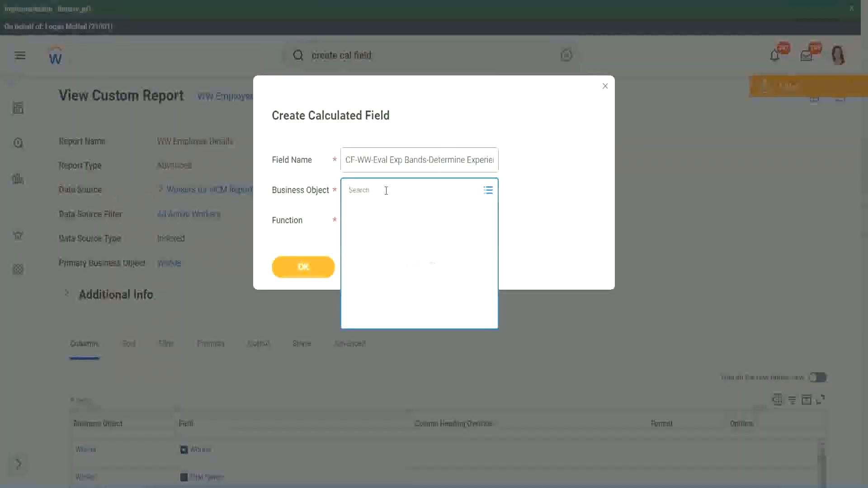
pyautogui.write('work')
pyautogui.press('Return')
pyautogui.write('er')
pyautogui.press('Return')
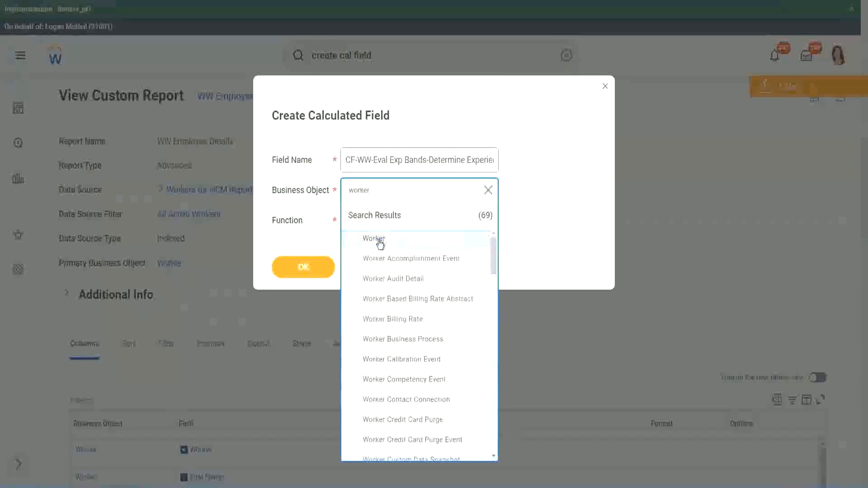
pyautogui.click(378, 239)
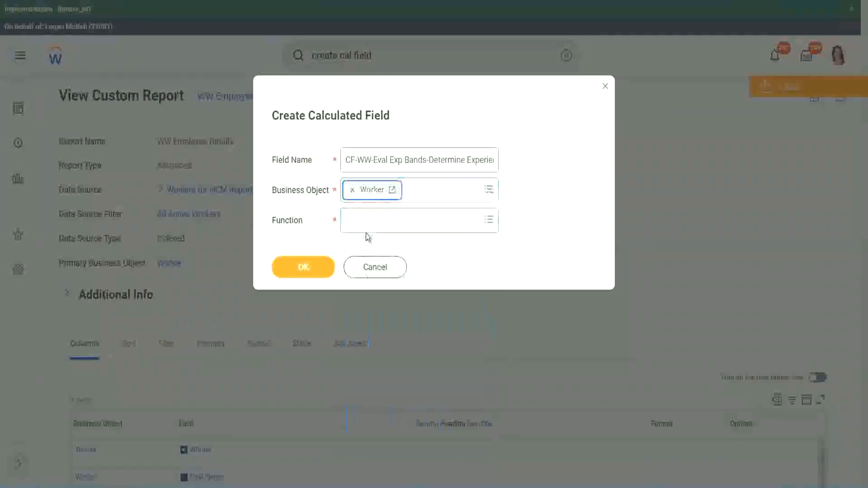
# Search the functions for "eval exp" and set the calculated field's function to Evaluate Expression Band
pyautogui.click(367, 219)
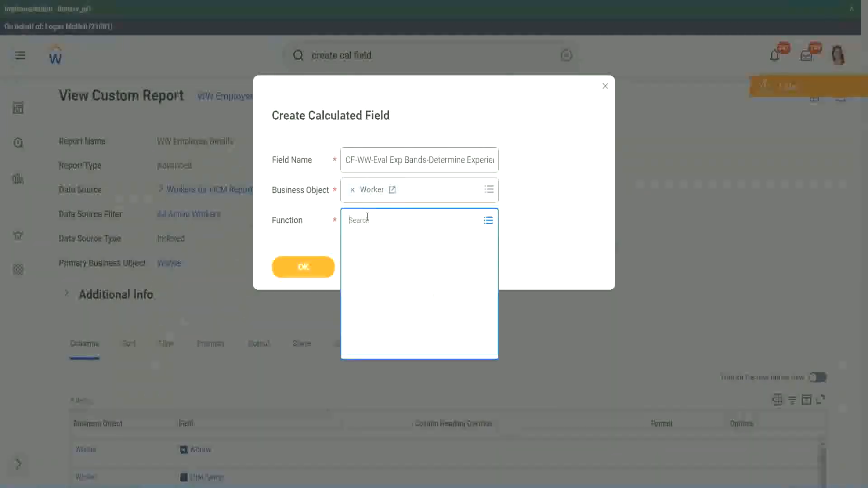
pyautogui.write('eval e')
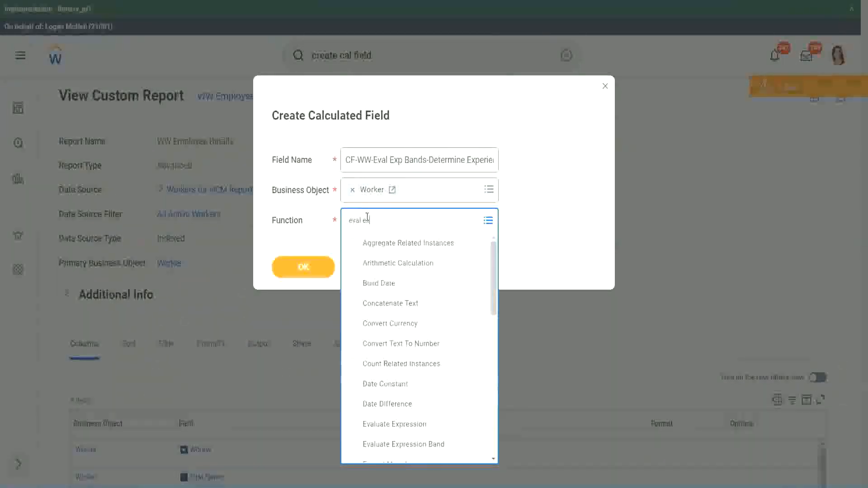
pyautogui.write('xp')
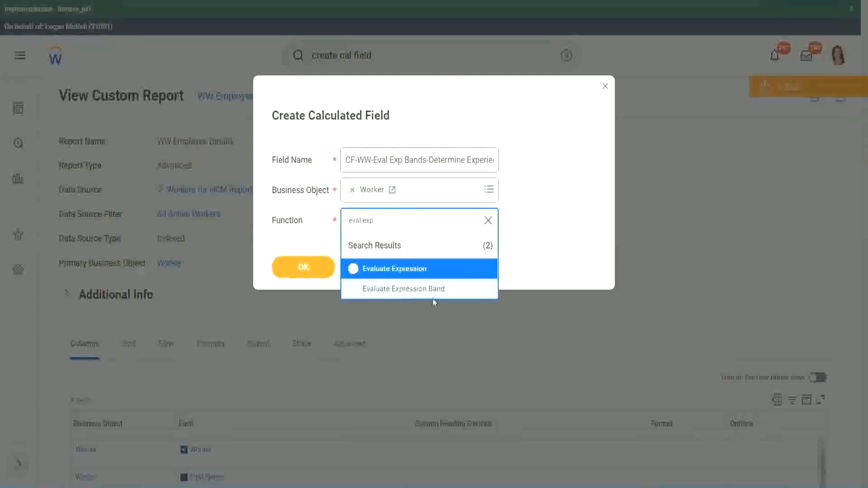
pyautogui.click(437, 289)
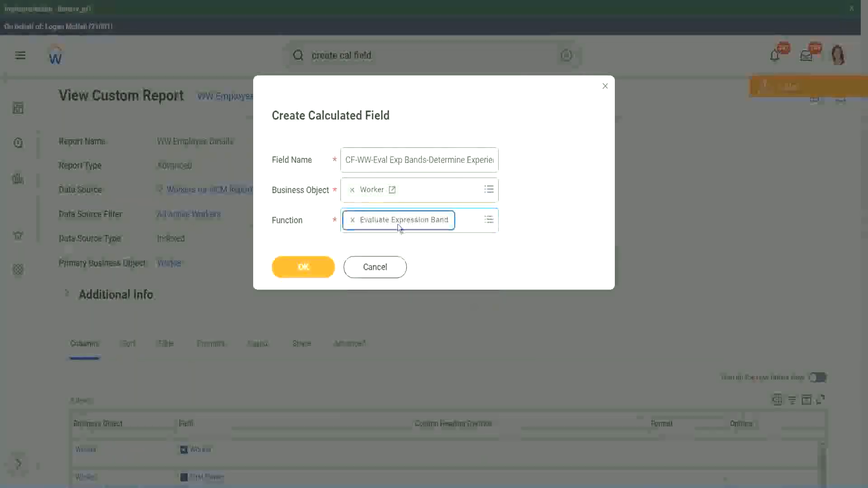
# Shorten "Bands" to "Band" after "Eval Exp" in the field name and confirm the new calculated field's basic settings
pyautogui.click(427, 160)
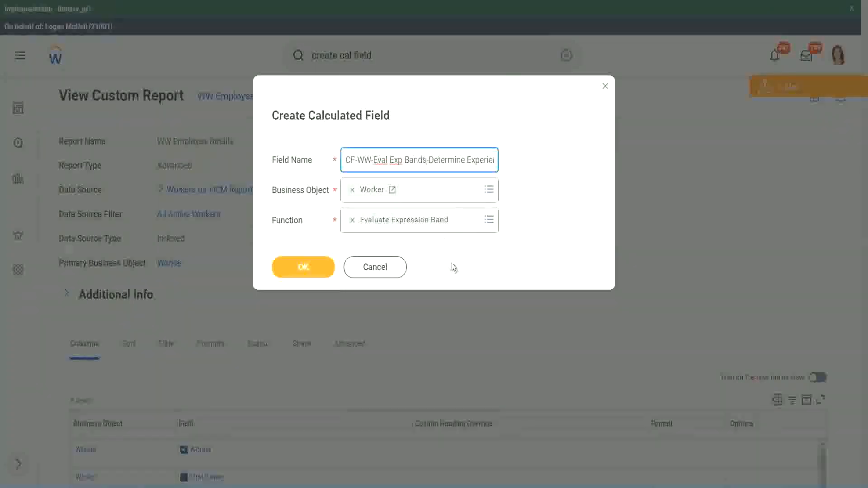
pyautogui.press('BackSpace')
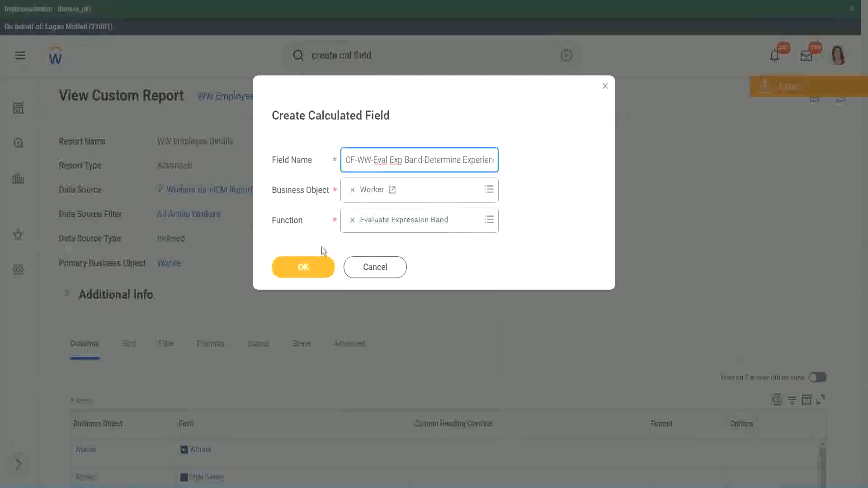
pyautogui.click(304, 267)
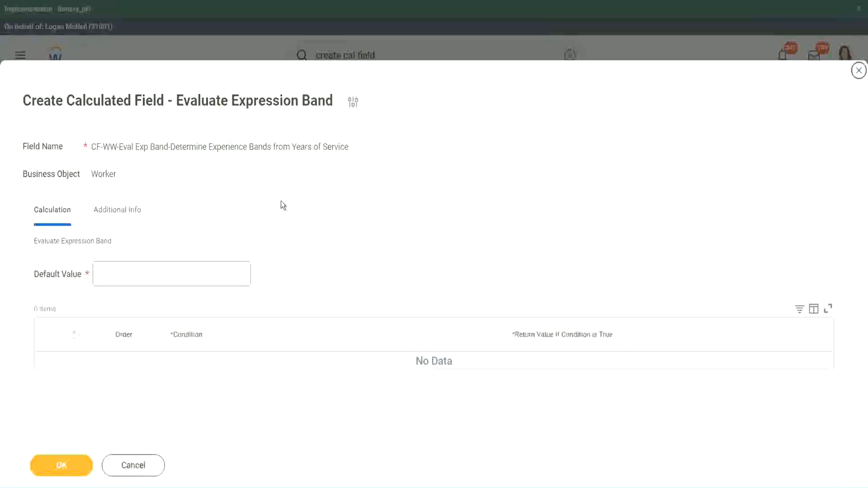
# Set the default value to "-" and add a first condition row to the Evaluate Expression Band calculation
pyautogui.click(125, 279)
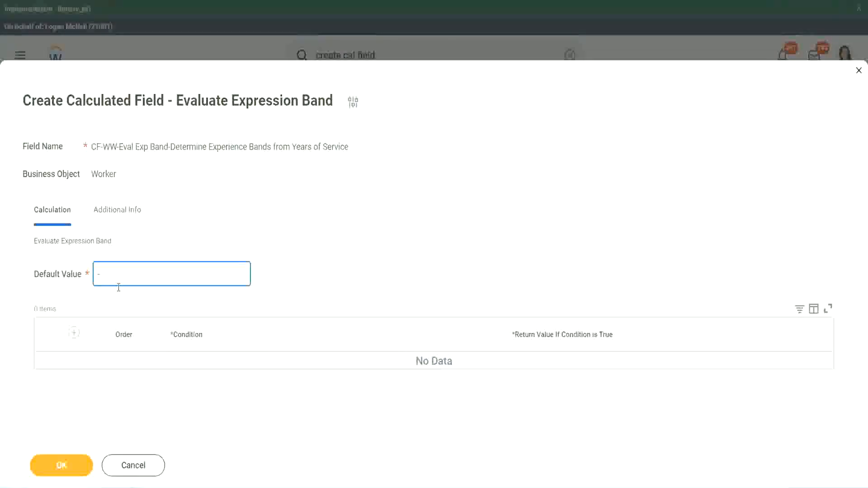
pyautogui.click(75, 334)
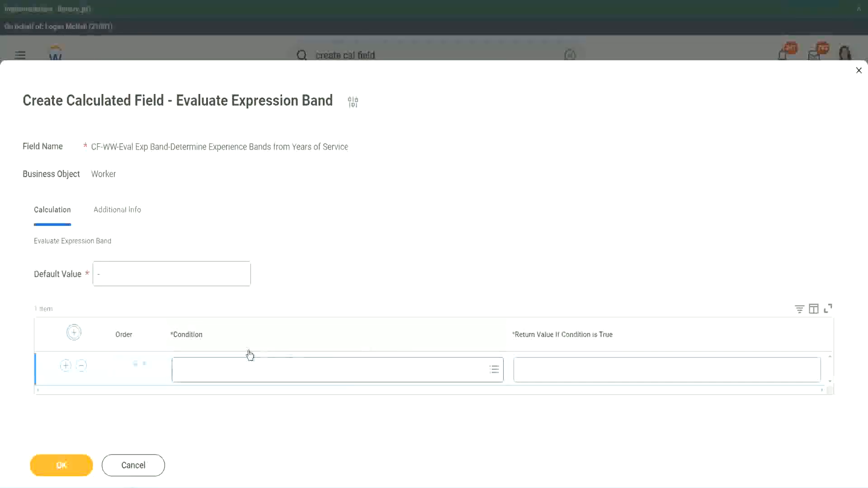
pyautogui.click(216, 365)
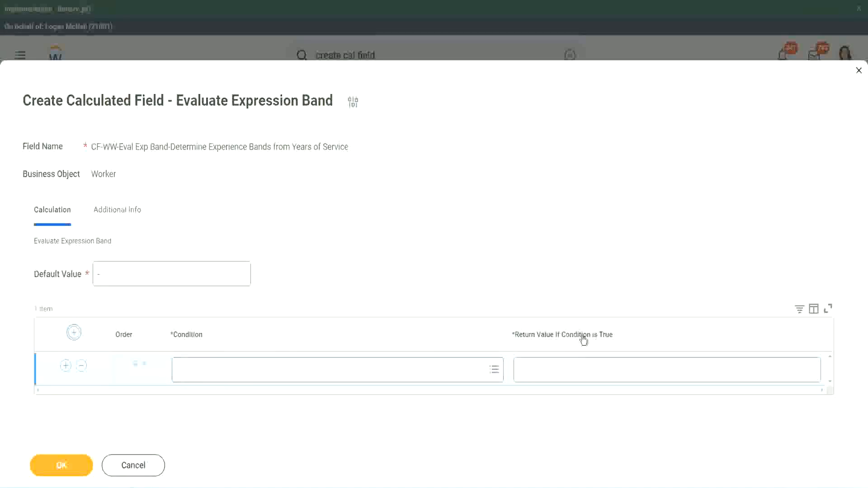
pyautogui.click(565, 370)
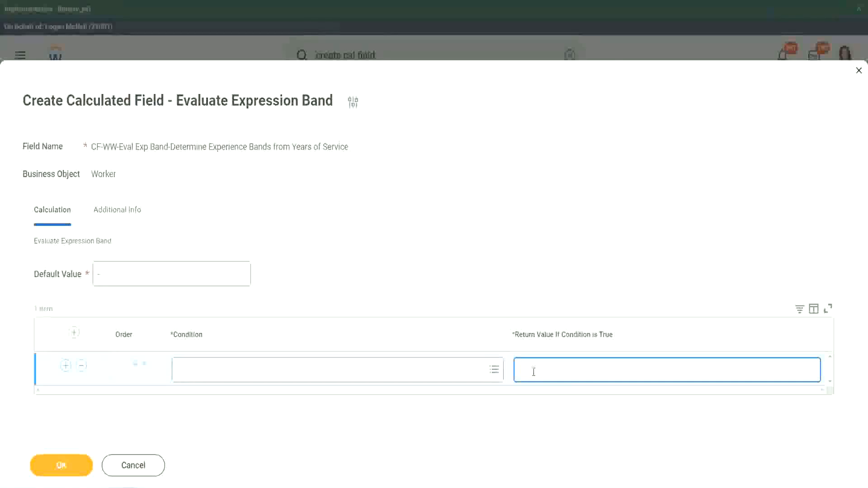
pyautogui.write('adkadjadjaijdi')
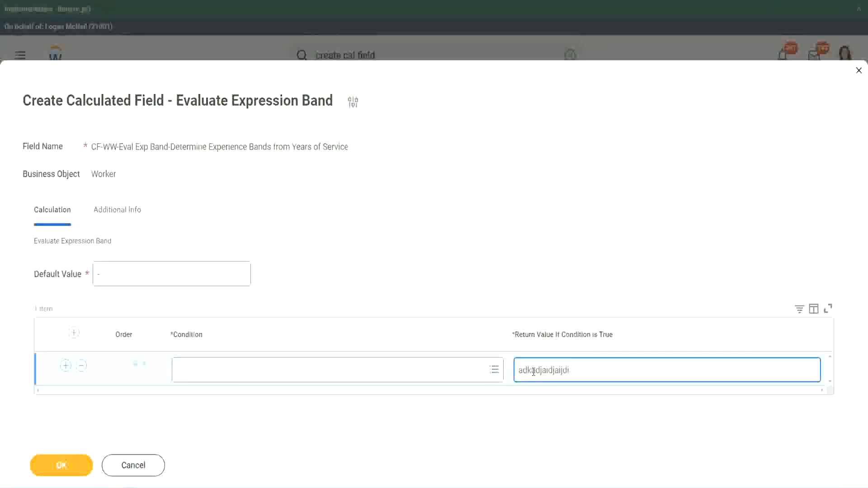
pyautogui.press('BackSpace')
pyautogui.press('BackSpace')
pyautogui.press('BackSpace')
pyautogui.press('BackSpace')
pyautogui.press('BackSpace')
pyautogui.press('BackSpace')
pyautogui.press('BackSpace')
pyautogui.press('BackSpace')
pyautogui.press('BackSpace')
pyautogui.press('BackSpace')
pyautogui.press('BackSpace')
pyautogui.press('BackSpace')
pyautogui.press('BackSpace')
pyautogui.press('BackSpace')
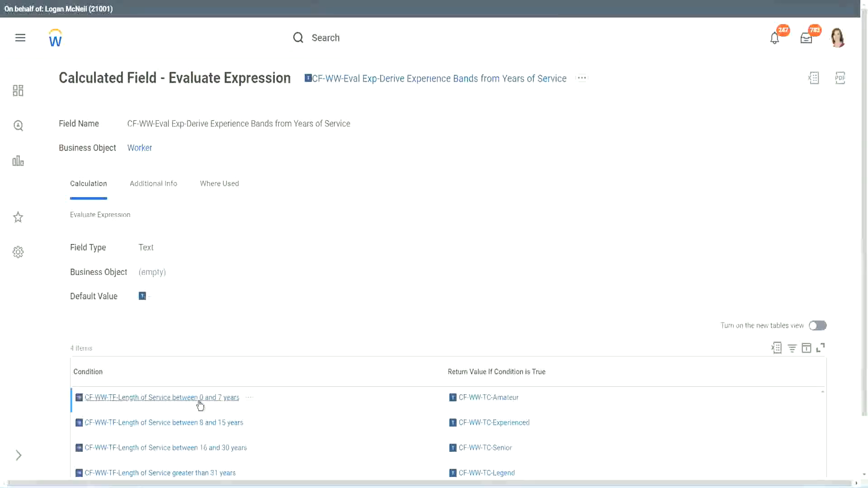
# Copy "CF-WW-TF-Length of Service between 0 and 7 years" from the existing Evaluate Expression field and set it as the first row's condition
pyautogui.rightClick(199, 403)
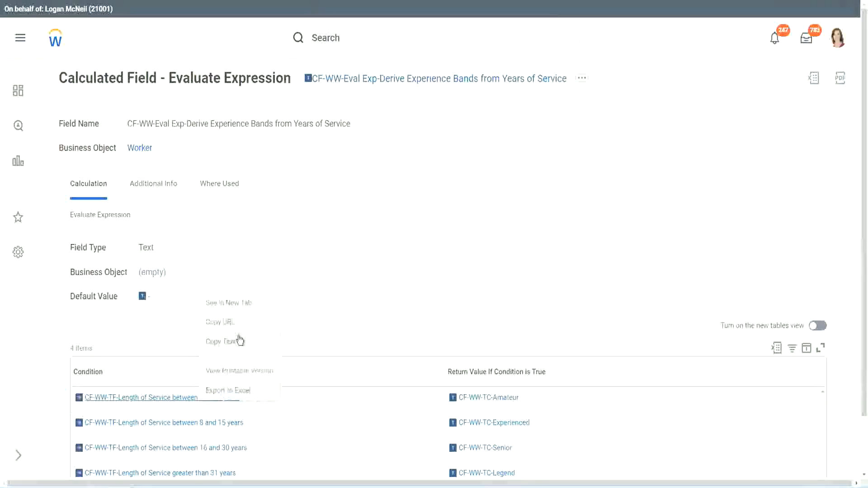
pyautogui.click(235, 342)
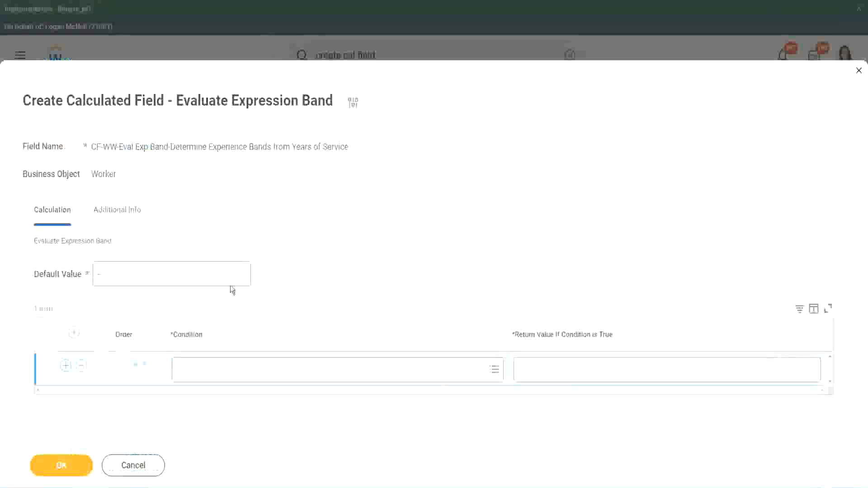
pyautogui.click(221, 375)
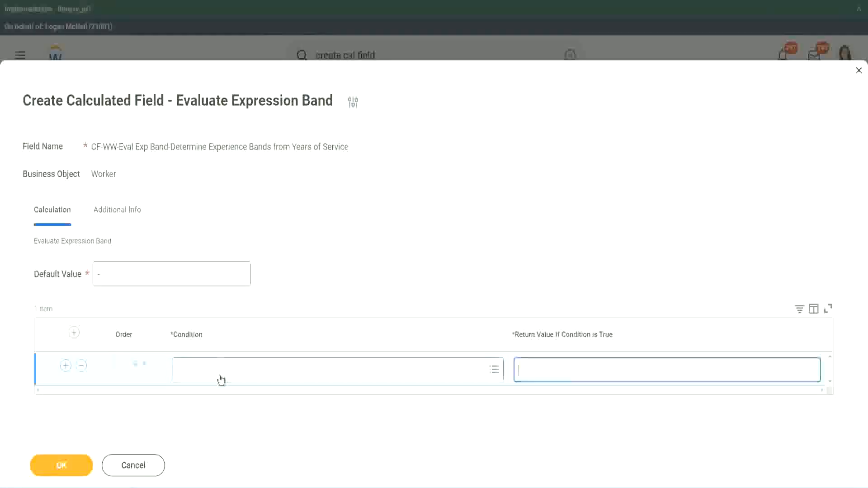
pyautogui.hotkey('ctrl', 'v')
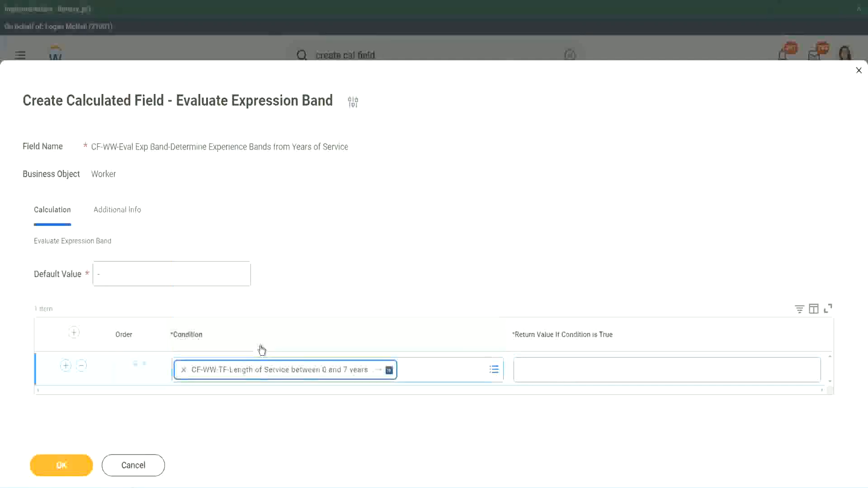
# Set the first row's return value to "Amateur" and add three more condition rows below it
pyautogui.click(549, 361)
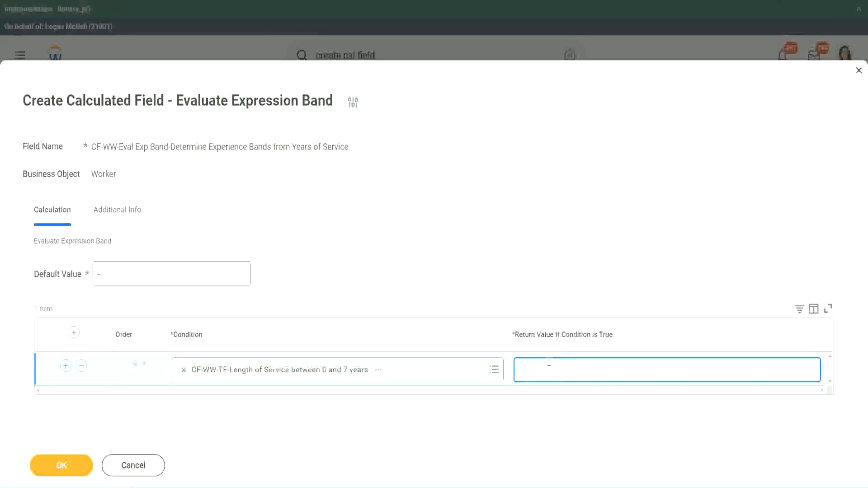
pyautogui.write('Amateur')
pyautogui.click(66, 365)
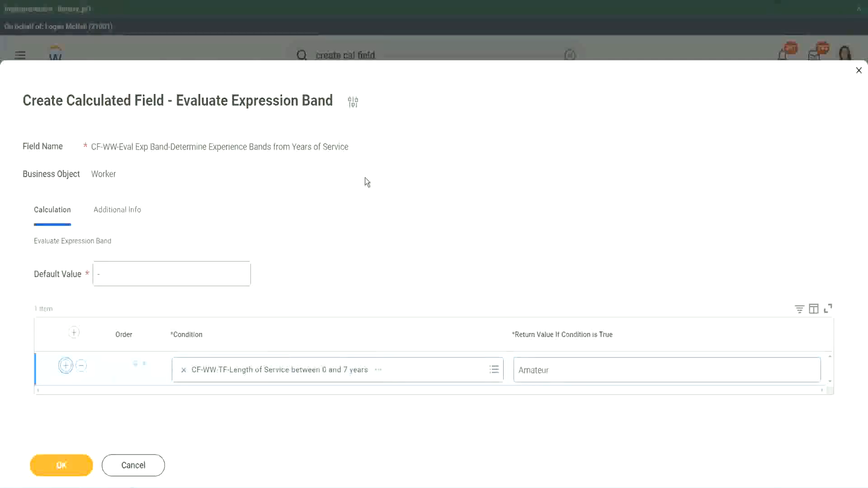
pyautogui.click(64, 401)
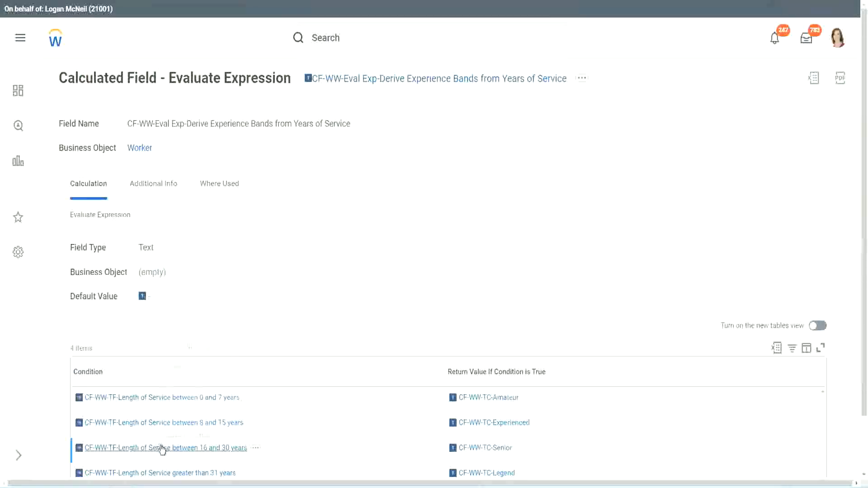
# Copy the existing "CF-WW-TF-Length of Service between 16 and 30 years" condition into the second row and move that row down to third place
pyautogui.rightClick(162, 448)
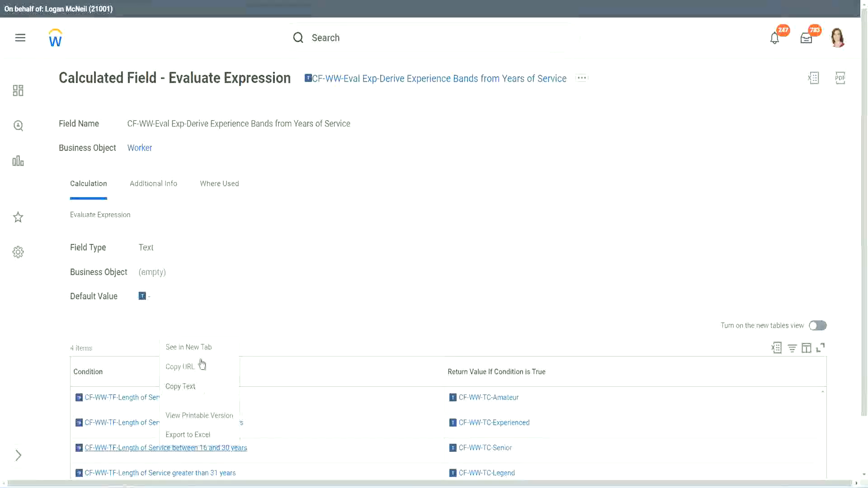
pyautogui.click(200, 365)
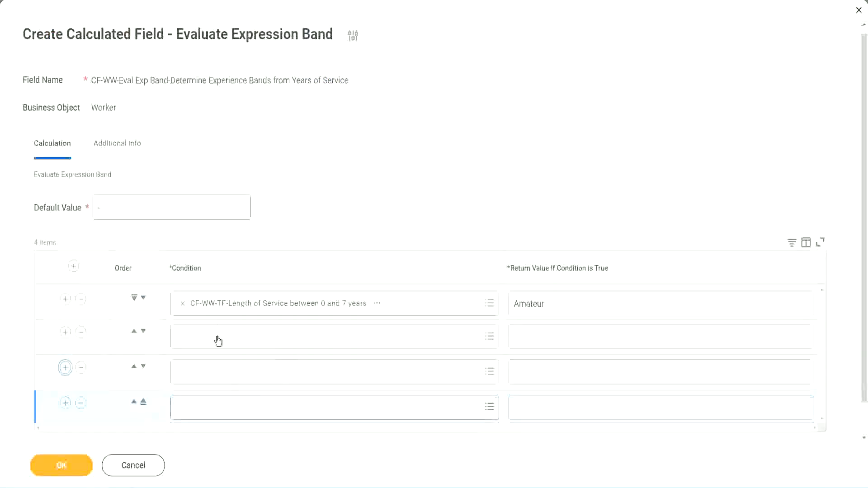
pyautogui.click(219, 335)
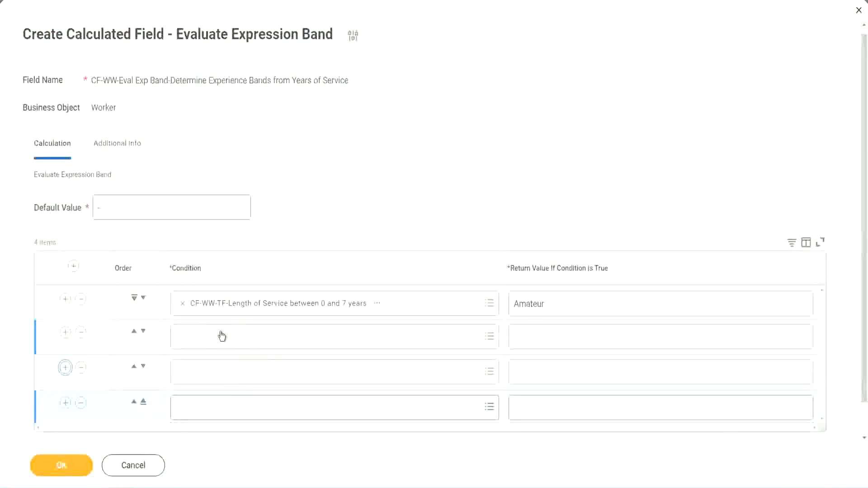
pyautogui.hotkey('ctrl', 'v')
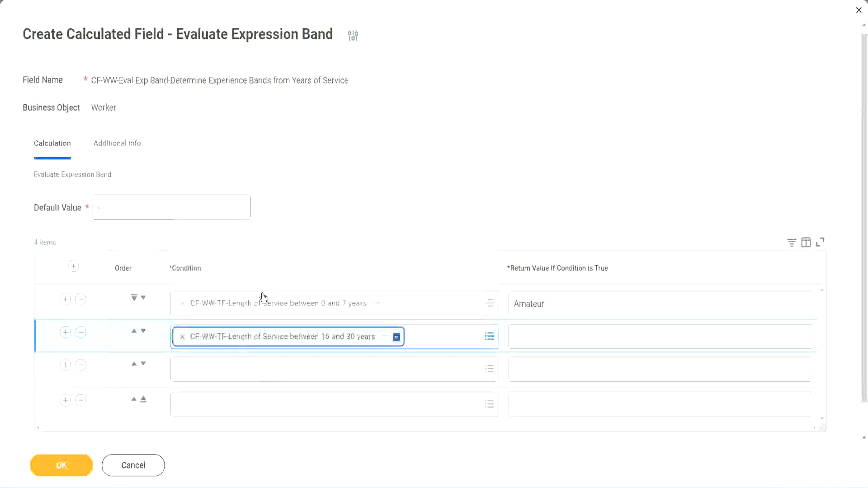
pyautogui.click(143, 332)
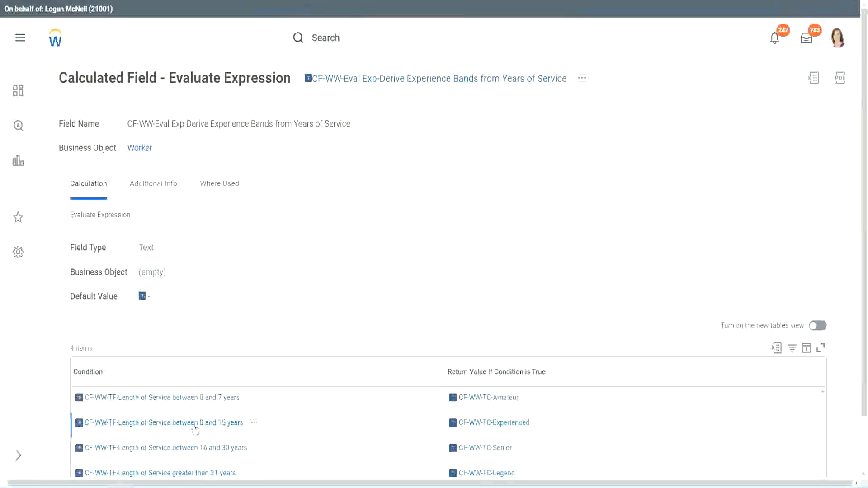
# Copy "CF-WW-TF-Length of Service between 8 and 15 years" from the existing field and set it as the empty second row's condition
pyautogui.rightClick(195, 427)
pyautogui.click(223, 328)
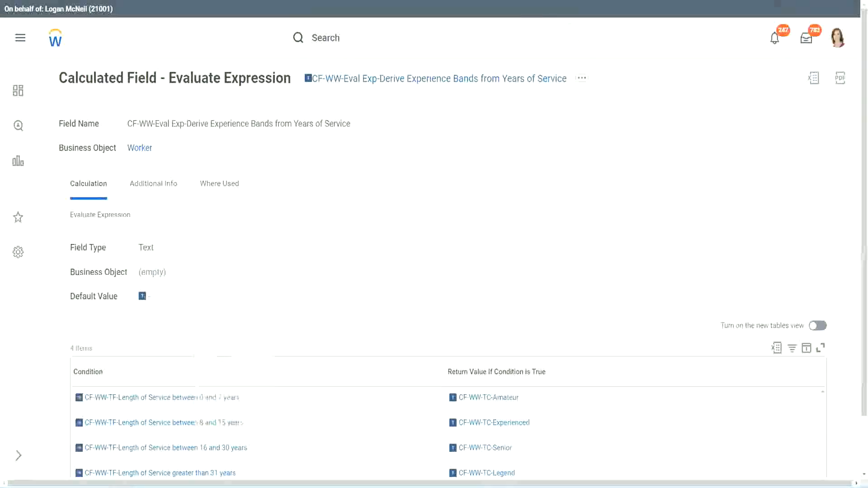
pyautogui.hotkey('alt', 'Tab')
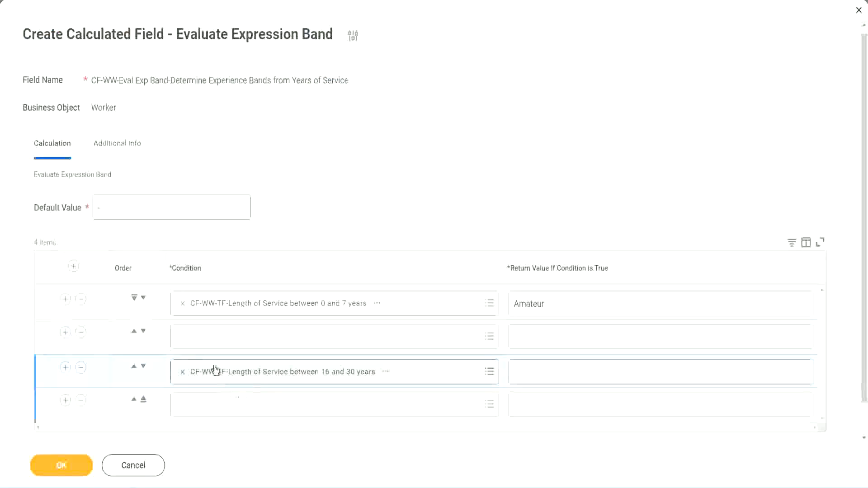
pyautogui.click(215, 345)
pyautogui.hotkey('ctrl', 'v')
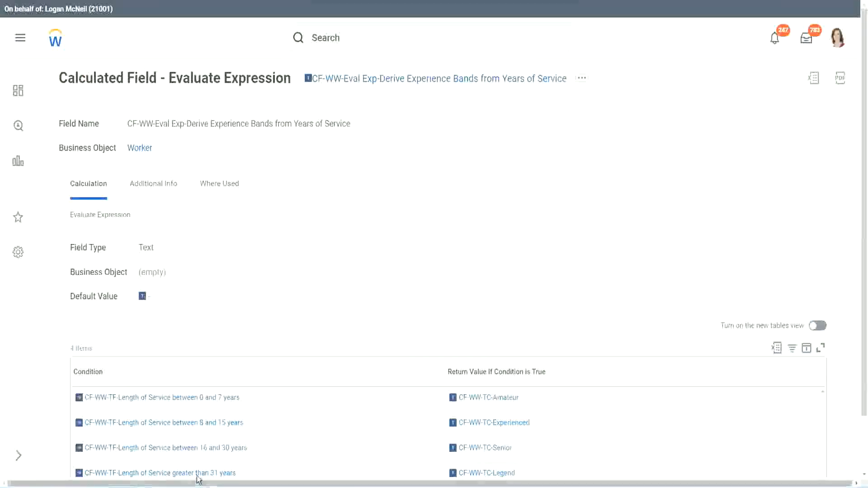
# Copy the existing "CF-WW-TF-Length of Service greater than 31 years" condition into the fourth row and open that row's return value for editing
pyautogui.rightClick(246, 449)
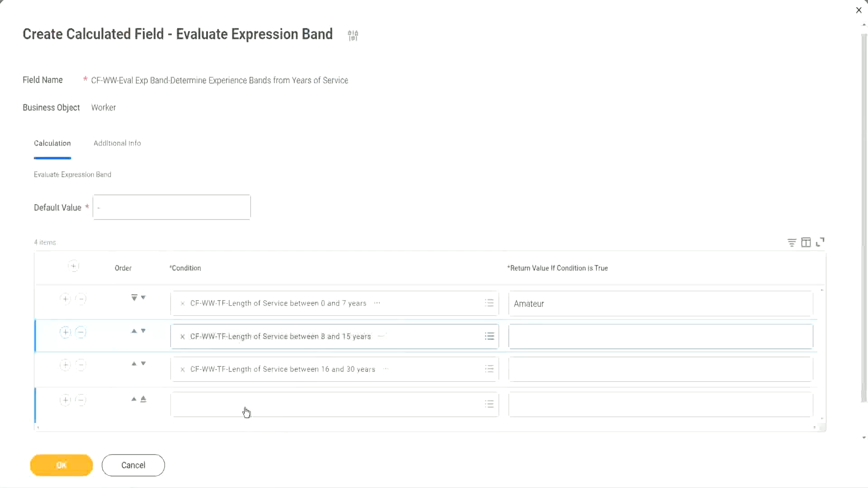
pyautogui.click(246, 413)
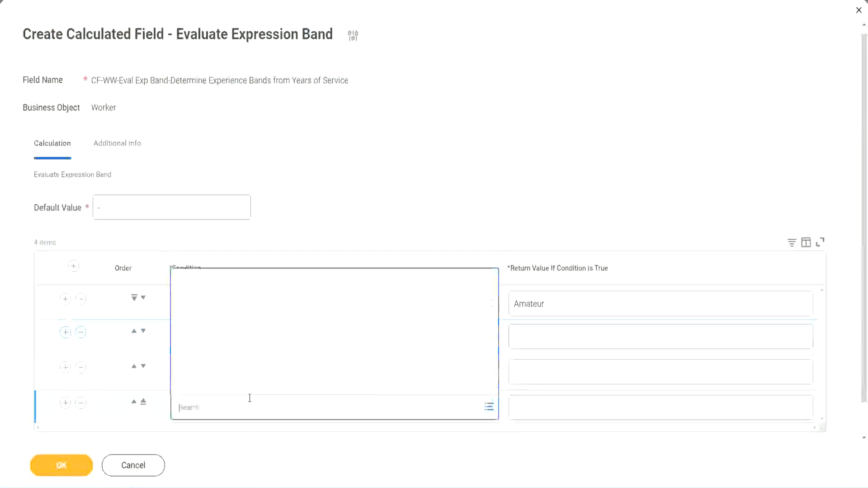
pyautogui.hotkey('ctrl', 'v')
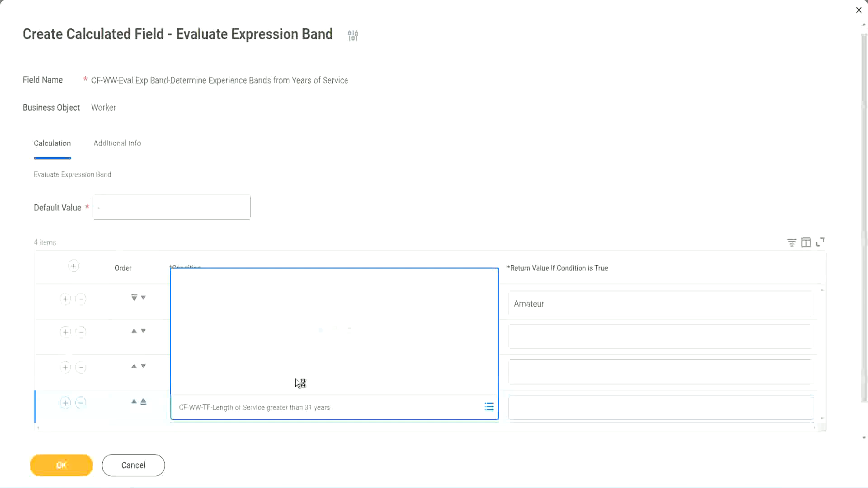
pyautogui.click(571, 407)
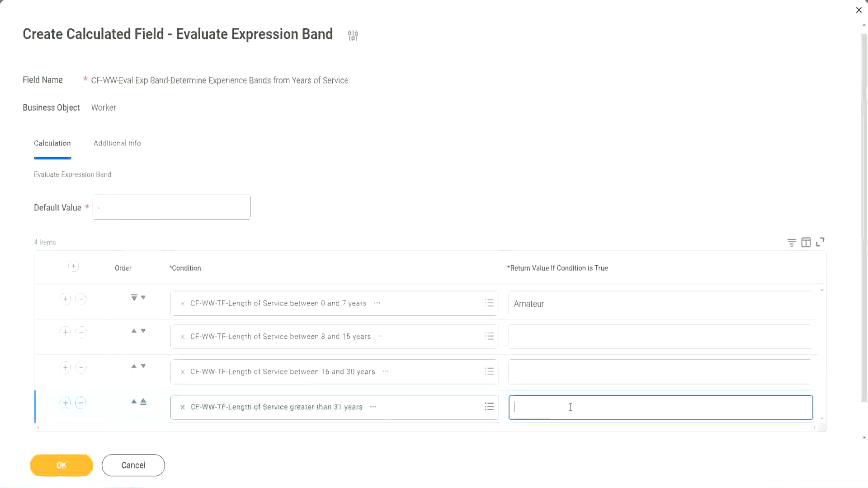
# Set the return values to "Legend" for service greater than 31 years and "Senior" for service between 16 and 30 years
pyautogui.write('Le')
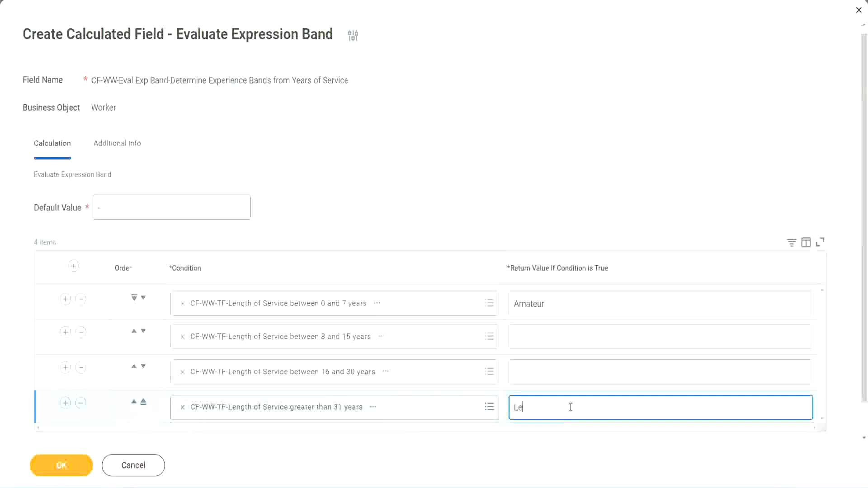
pyautogui.write('gend')
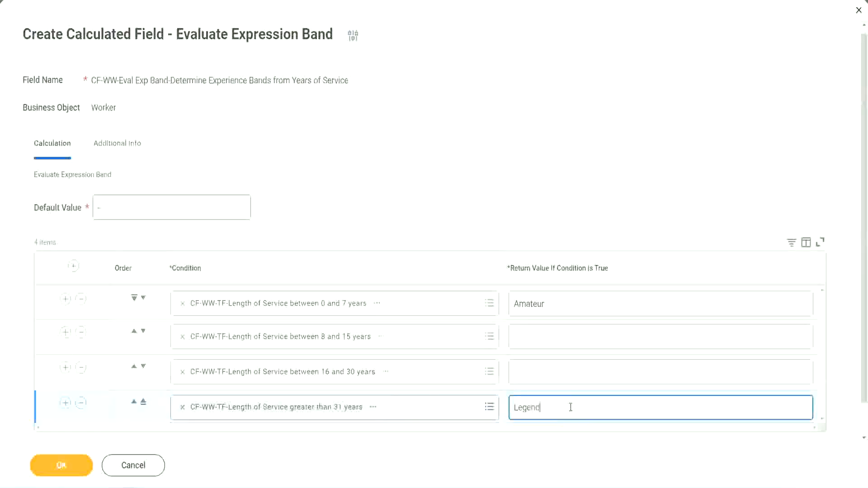
pyautogui.click(534, 371)
pyautogui.write('Senior')
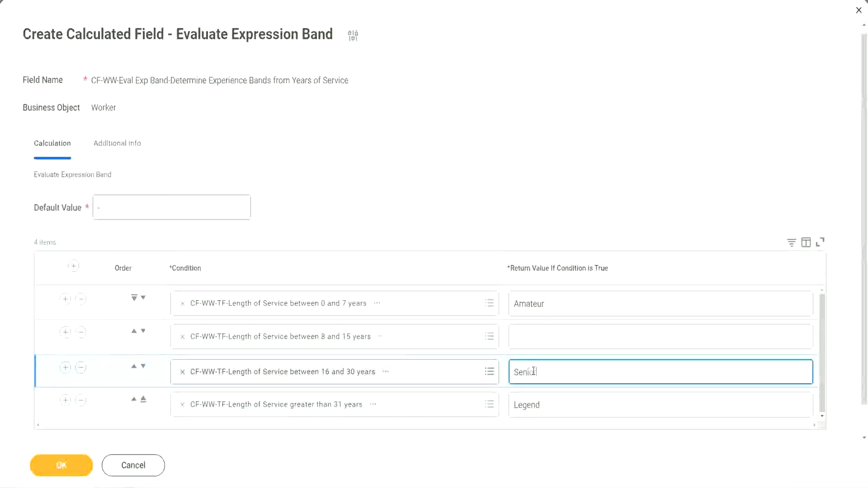
# Set the return value for service between 8 and 15 years to "Experienced" and save the calculated field
pyautogui.click(547, 338)
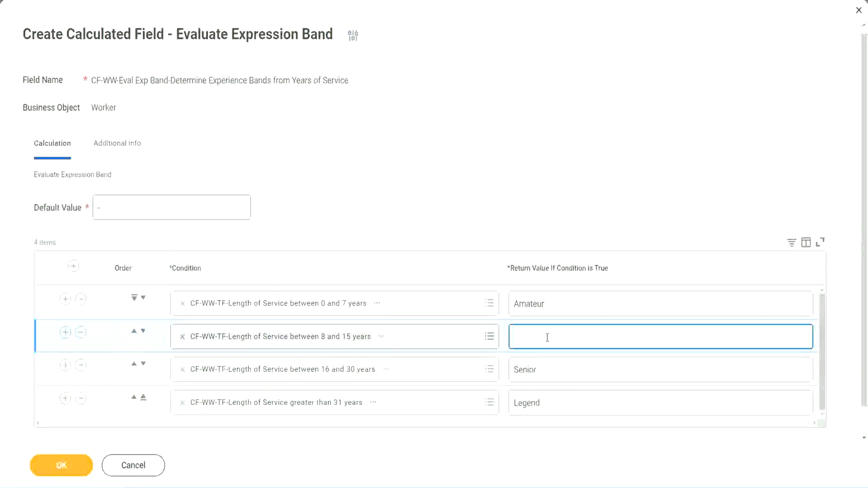
pyautogui.write('Experienced')
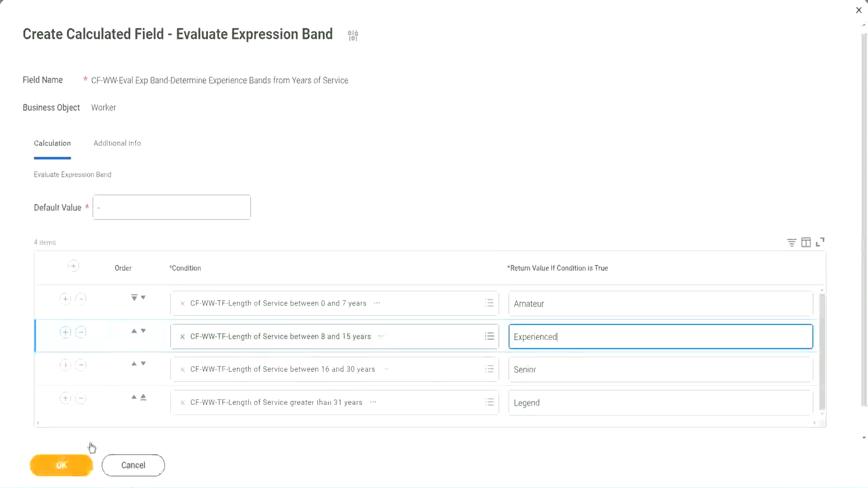
pyautogui.click(84, 460)
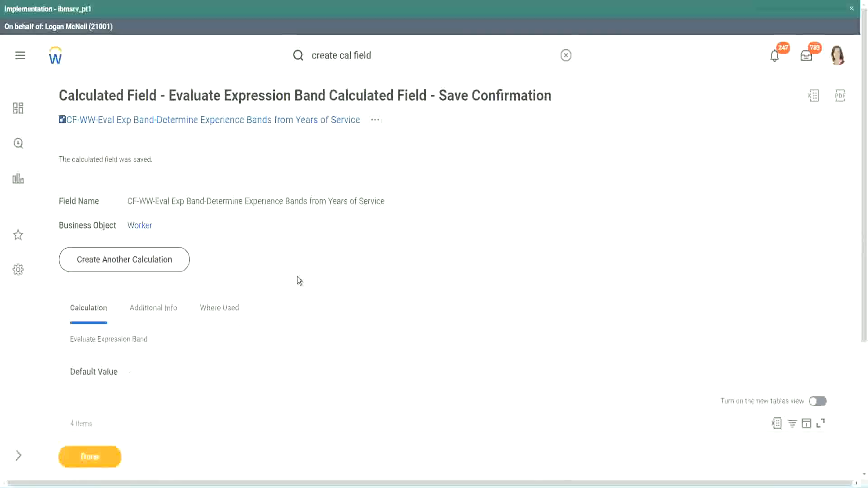
# Review the return value assigned to each length-of-service condition in the saved calculated field
pyautogui.scroll(-3, 175, 331)
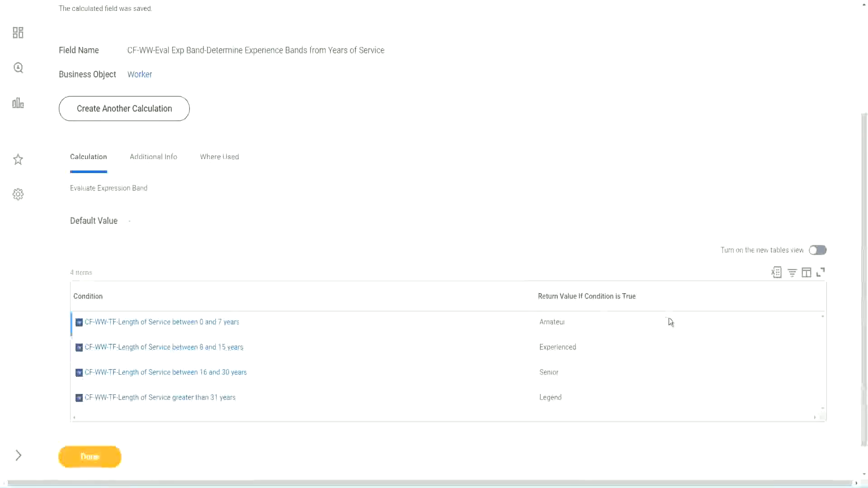
pyautogui.doubleClick(556, 319)
pyautogui.doubleClick(549, 348)
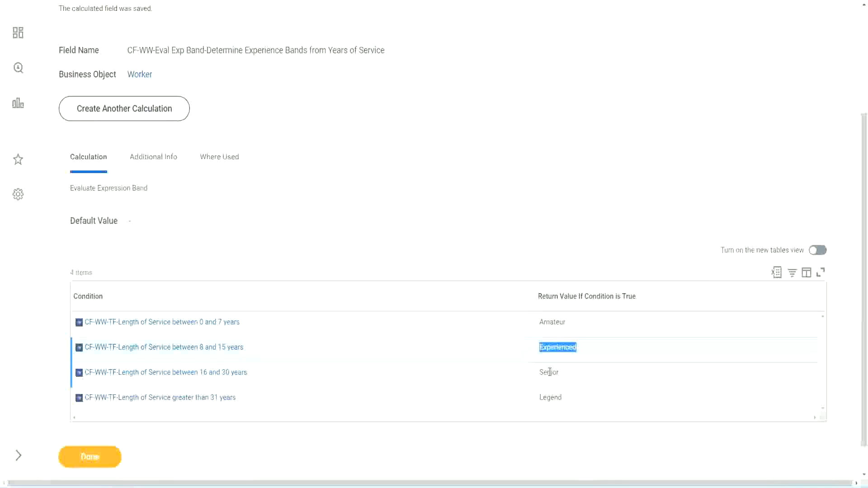
pyautogui.doubleClick(550, 372)
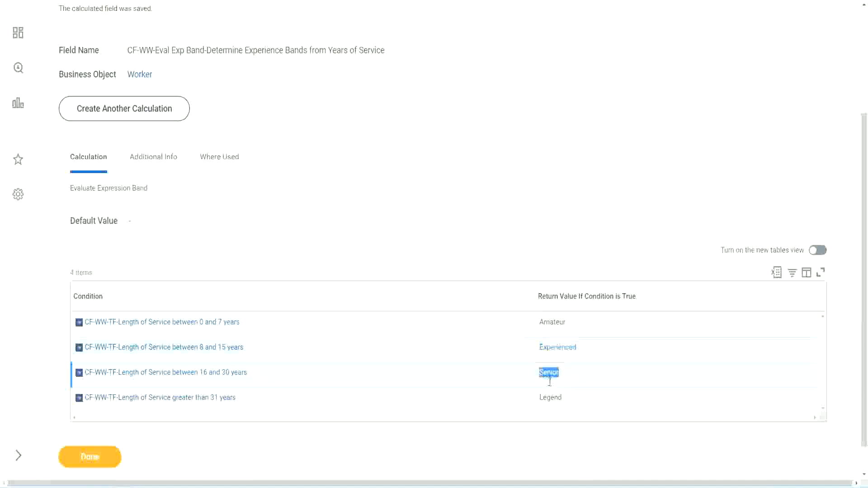
pyautogui.click(552, 394)
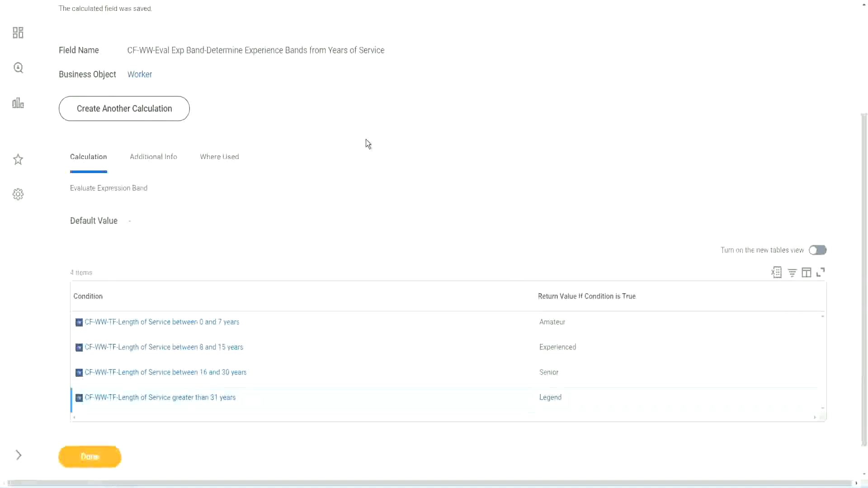
# Copy the name of the saved Evaluate Expression Band calculated field
pyautogui.scroll(3, 368, 144)
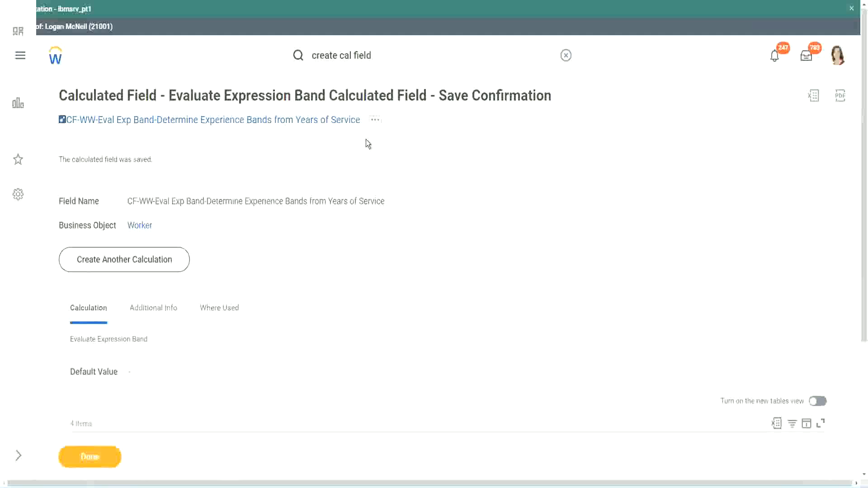
pyautogui.rightClick(285, 123)
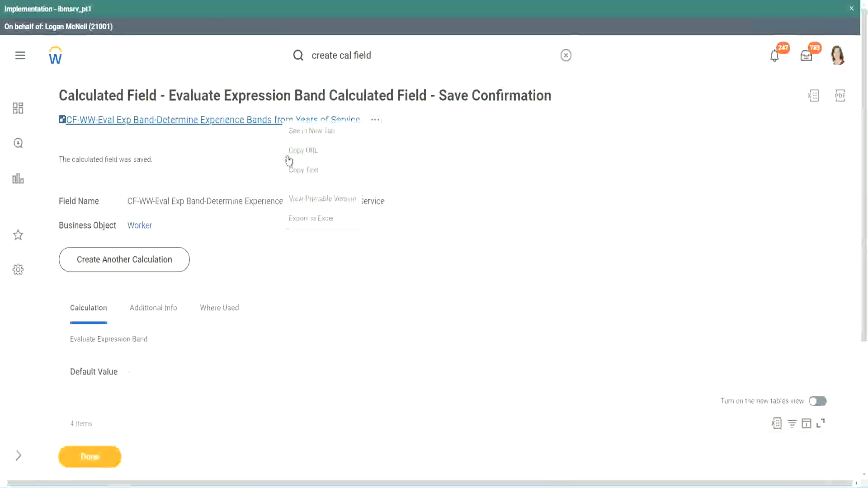
pyautogui.click(298, 172)
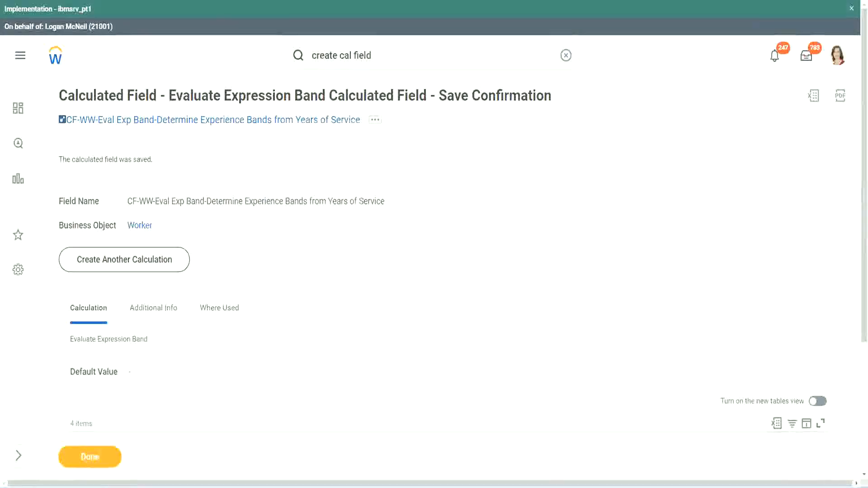
# Compare the saved field's conditions and return values with the experience band notes in Notepad++, and return to Workday
pyautogui.scroll(-2, 287, 350)
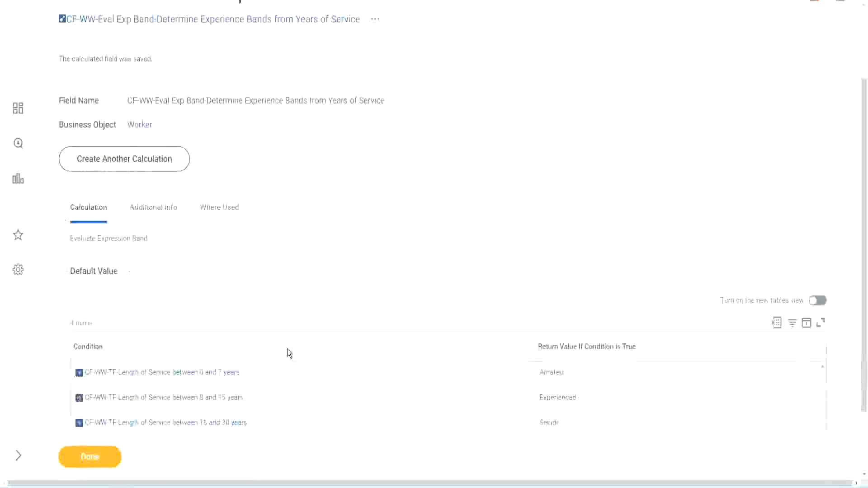
pyautogui.scroll(-1, 289, 353)
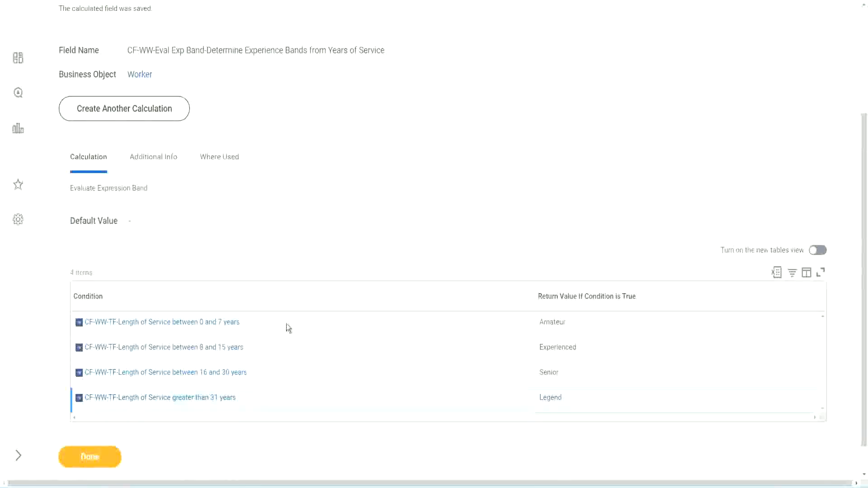
pyautogui.scroll(-1, 291, 321)
pyautogui.scroll(2, 302, 203)
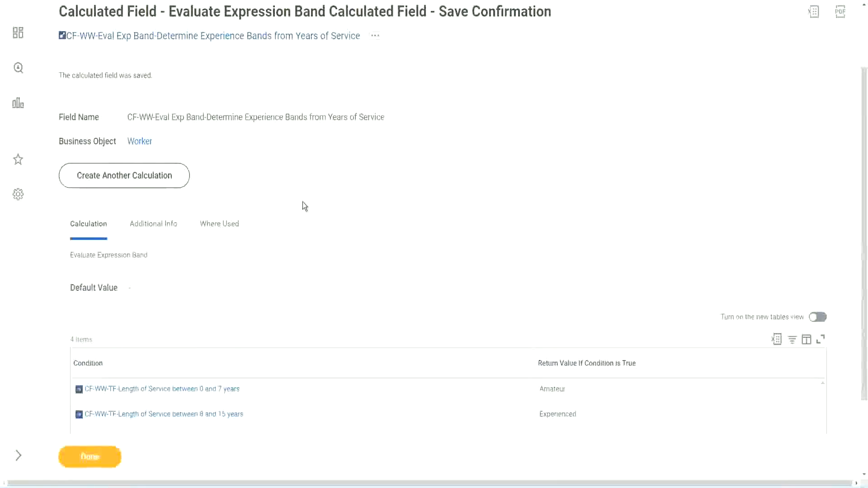
pyautogui.scroll(-3, 302, 201)
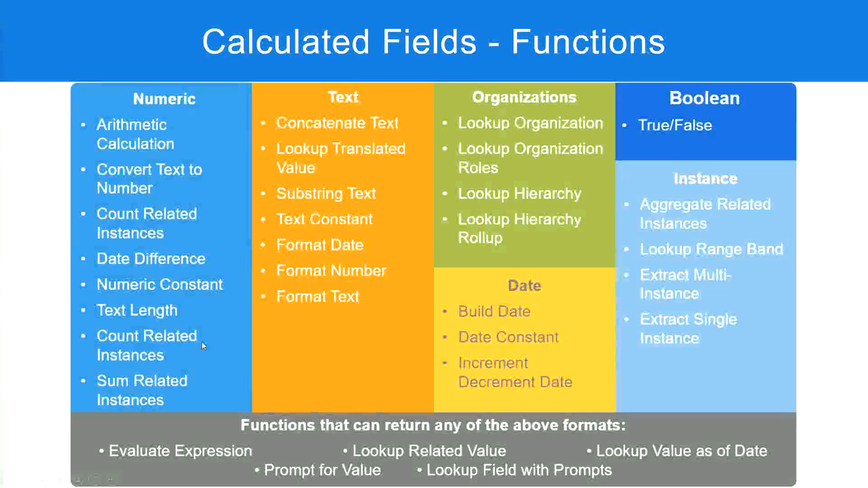
pyautogui.hotkey('alt', 'Tab')
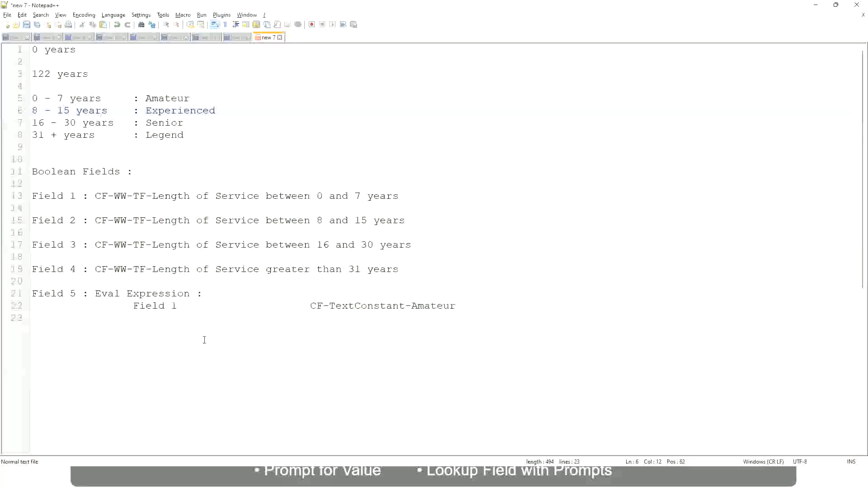
pyautogui.hotkey('alt', 'Tab')
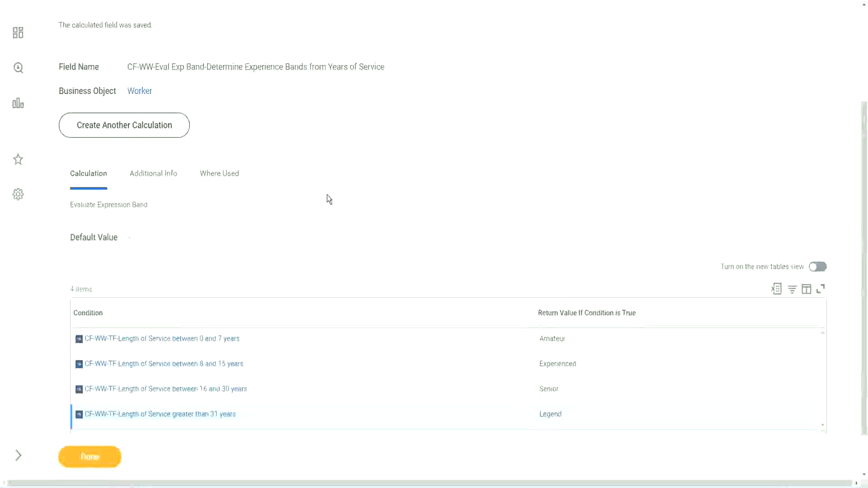
pyautogui.scroll(3, 327, 195)
pyautogui.scroll(-4, 327, 195)
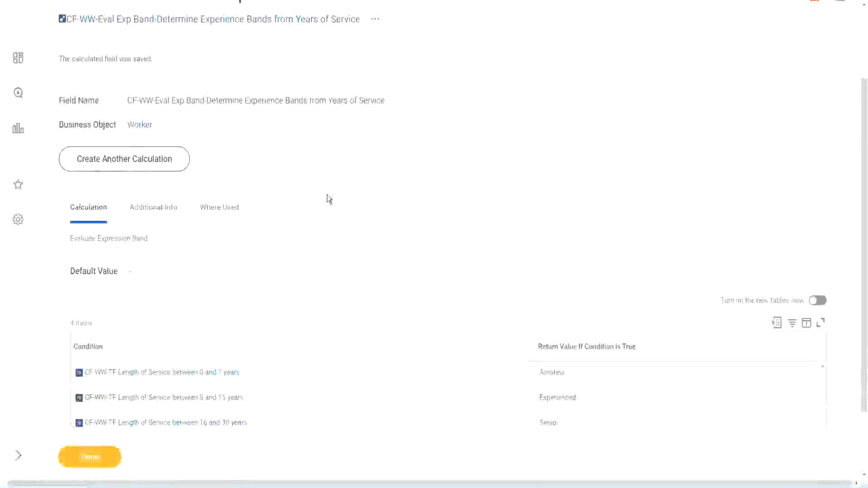
# Close the save confirmation and open the WW Employee Details custom report for editing
pyautogui.click(101, 454)
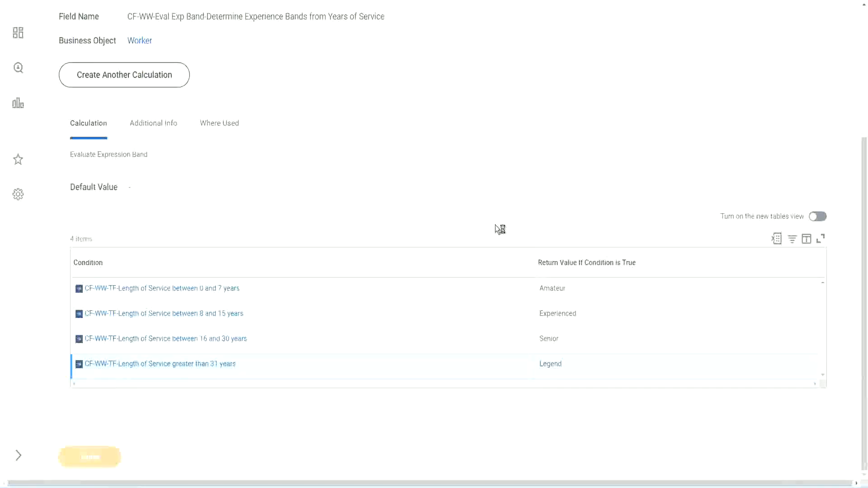
pyautogui.scroll(-3, 389, 203)
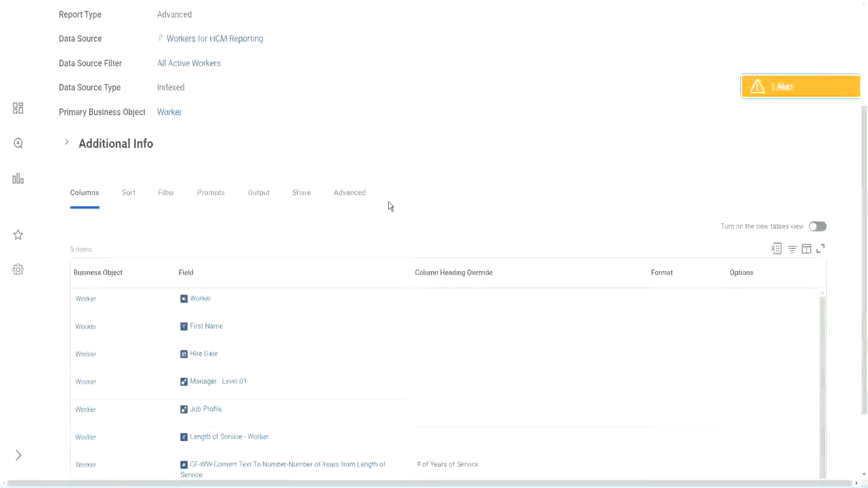
pyautogui.scroll(3, 390, 206)
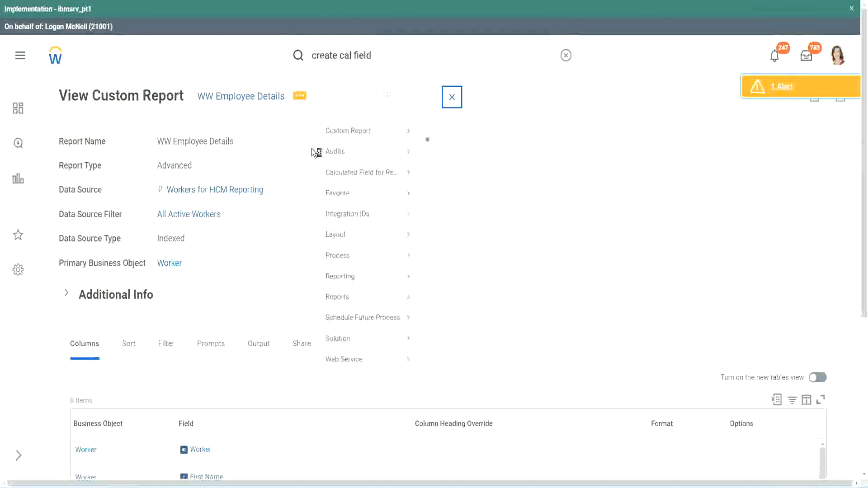
pyautogui.moveTo(345, 143)
pyautogui.click(441, 146)
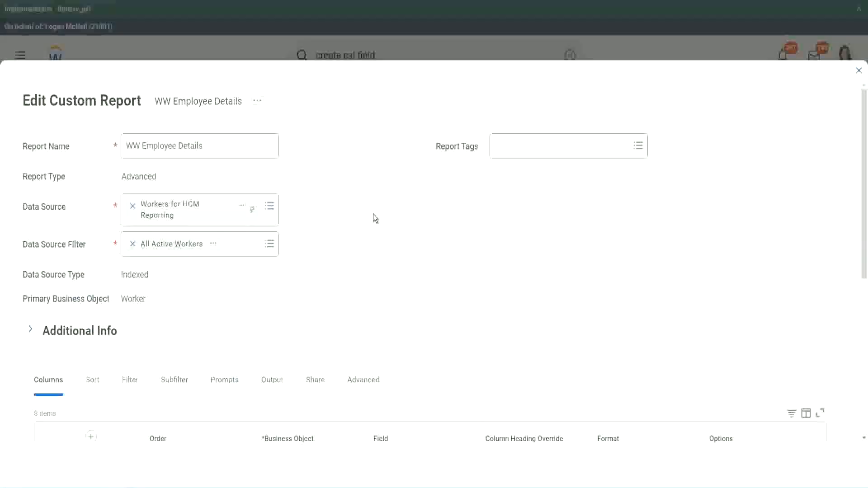
# Add a column row below the existing Experience Bands column and copy the name of that column's calculated field
pyautogui.scroll(-9, 373, 213)
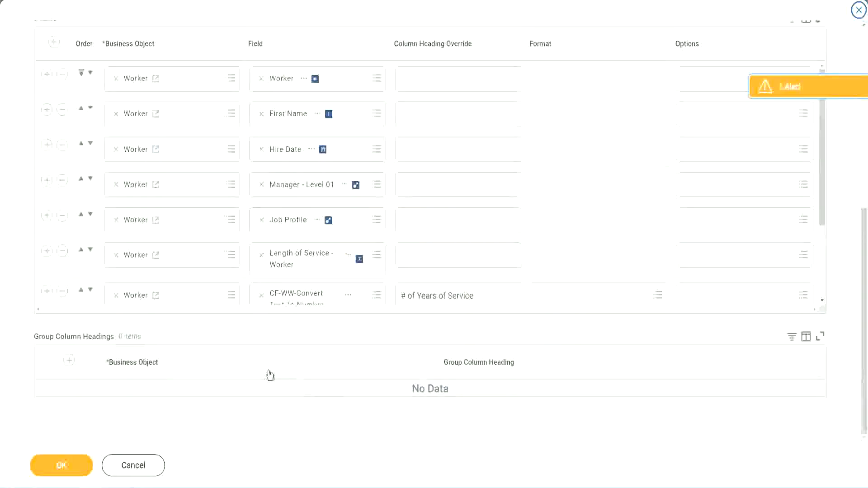
pyautogui.scroll(-3, 159, 248)
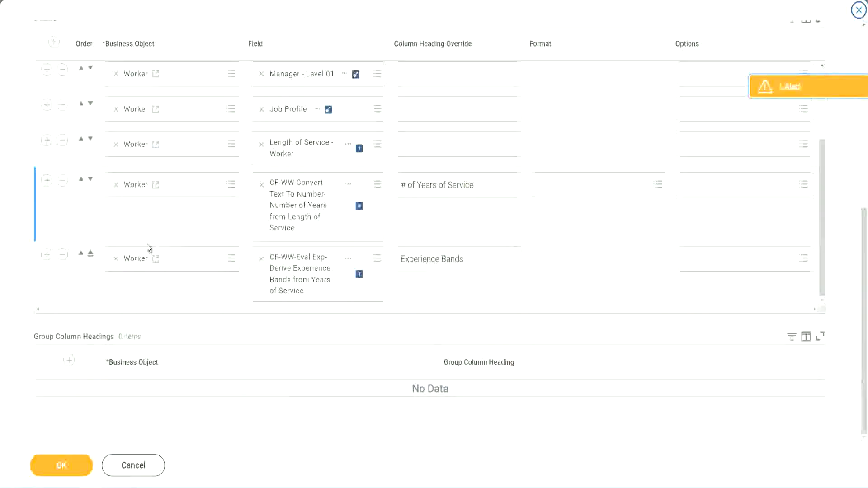
pyautogui.click(47, 256)
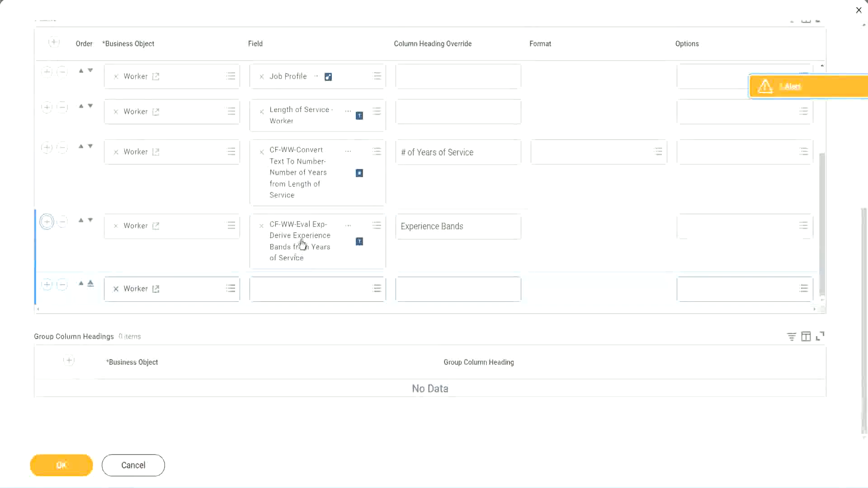
pyautogui.rightClick(304, 246)
pyautogui.click(327, 292)
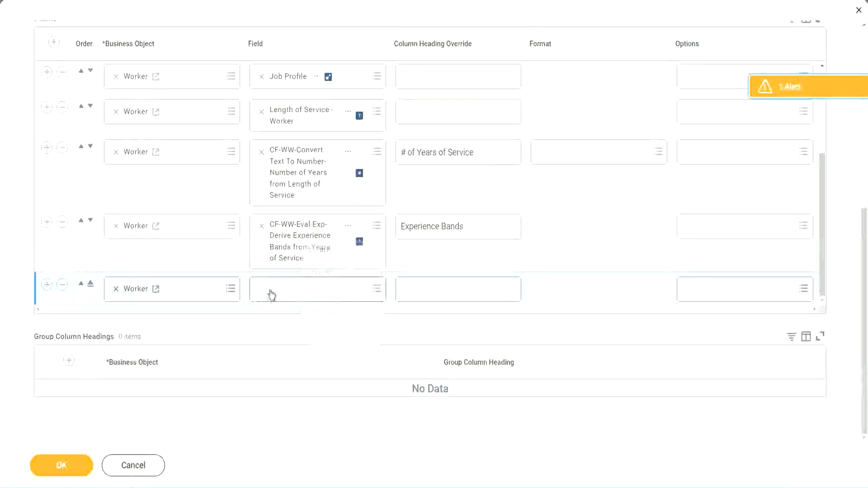
# Search for "CF-WW-Eval Exp Band" and set the new row's field to "CF-WW-Eval Exp Band-Determine Experience Bands from Years of Service"
pyautogui.click(319, 294)
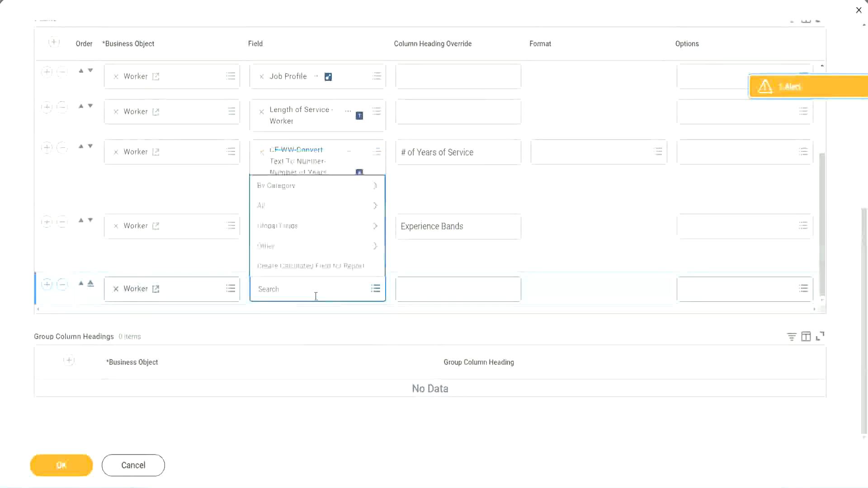
pyautogui.hotkey('ctrl', 'v')
pyautogui.moveTo(317, 287); pyautogui.dragTo(222, 287)
pyautogui.click(308, 289)
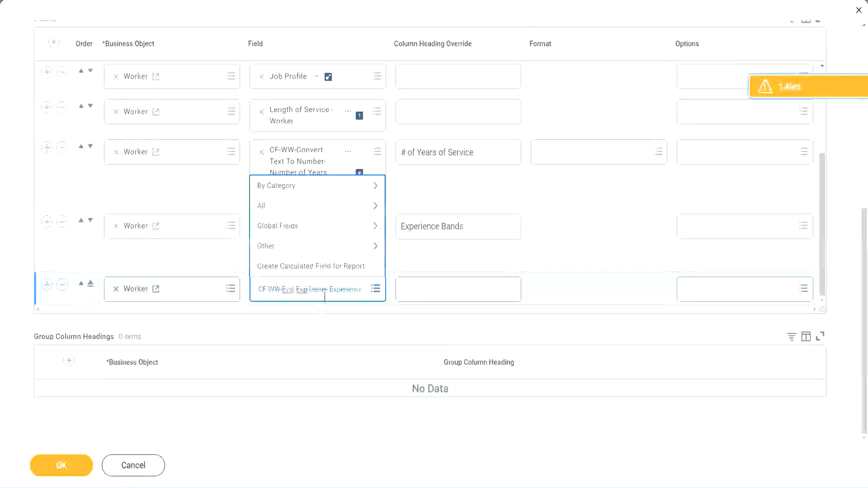
pyautogui.write('Band')
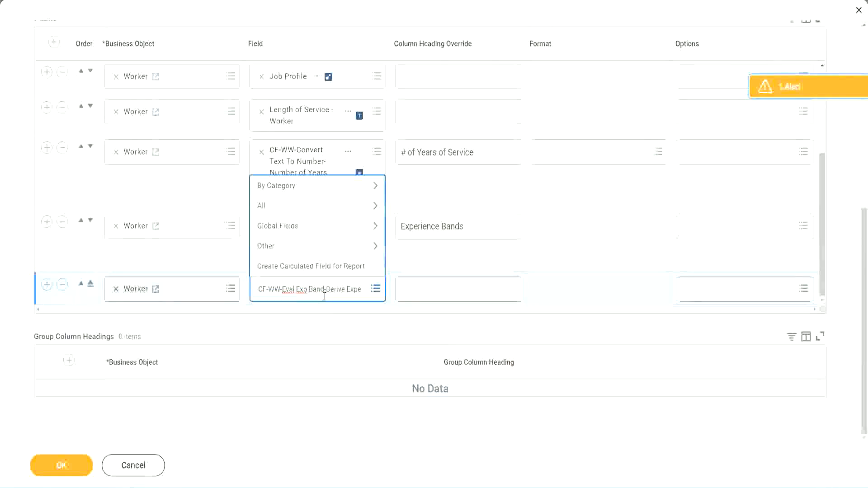
pyautogui.press('Delete')
pyautogui.press('Delete')
pyautogui.press('Delete')
pyautogui.press('Delete')
pyautogui.press('Delete')
pyautogui.press('Delete')
pyautogui.press('Delete')
pyautogui.press('Delete')
pyautogui.press('Delete')
pyautogui.press('Delete')
pyautogui.press('Delete')
pyautogui.press('Delete')
pyautogui.press('Delete')
pyautogui.press('Delete')
pyautogui.press('Delete')
pyautogui.press('Delete')
pyautogui.press('Delete')
pyautogui.press('Delete')
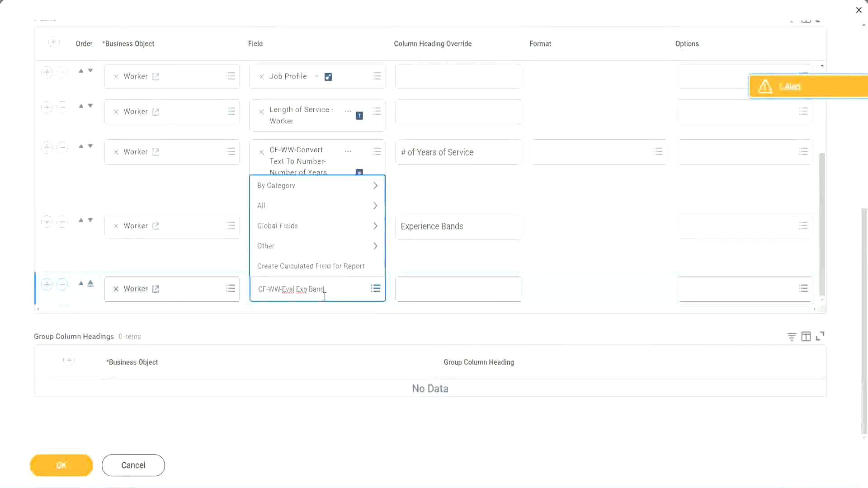
pyautogui.press('Return')
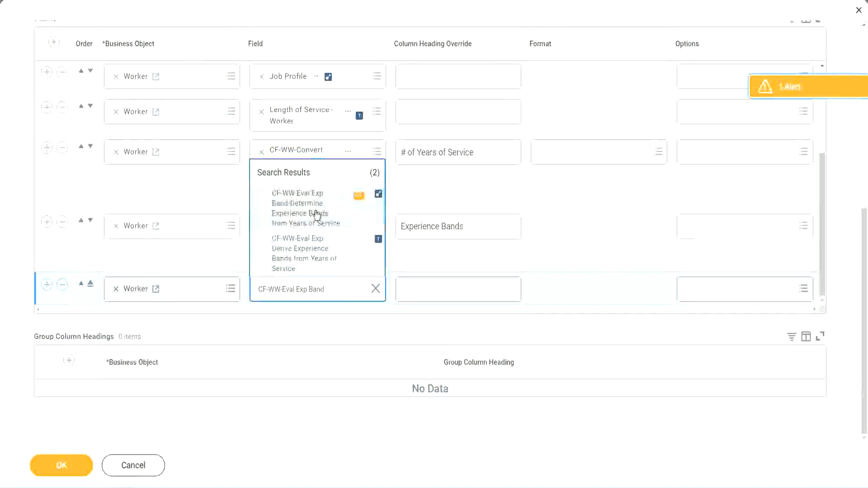
pyautogui.click(317, 215)
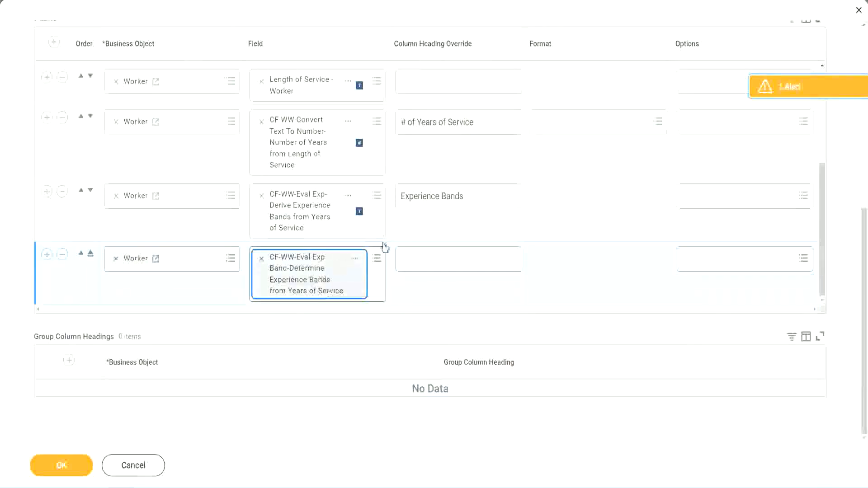
# Copy the existing Experience Bands column heading to the new last row and extend it to "Experience Bands (Eval Exp Bands)"
pyautogui.click(477, 197)
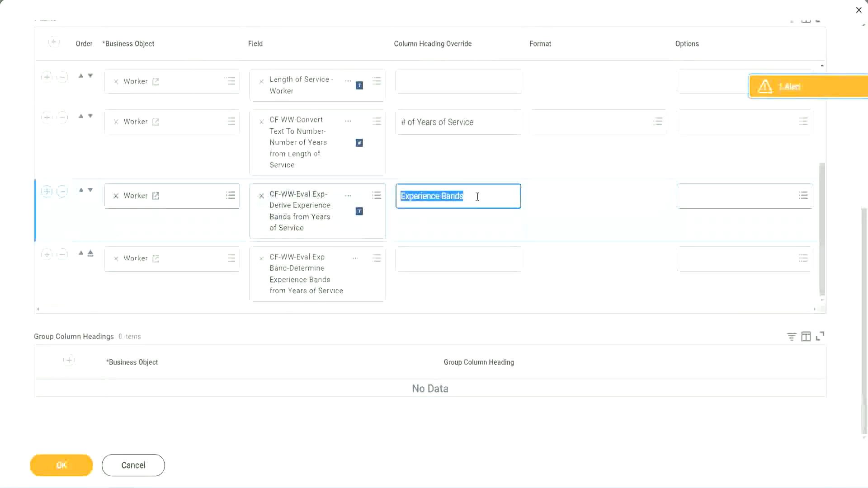
pyautogui.click(422, 258)
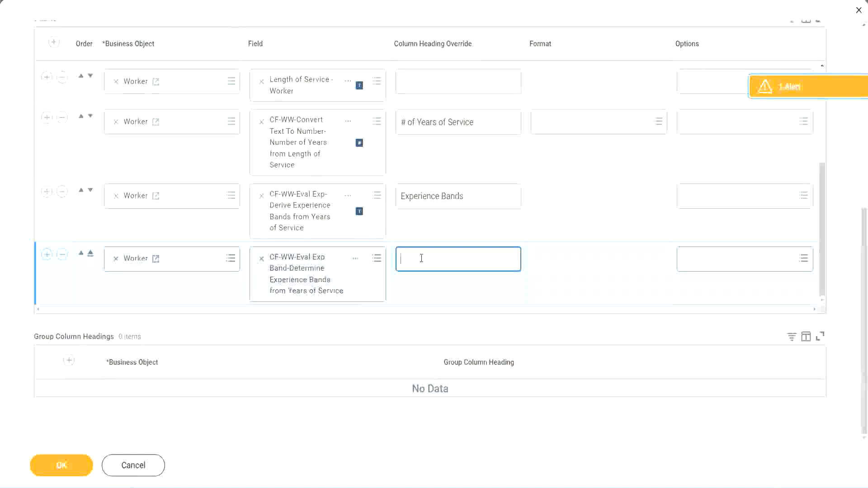
pyautogui.hotkey('ctrl', 'v')
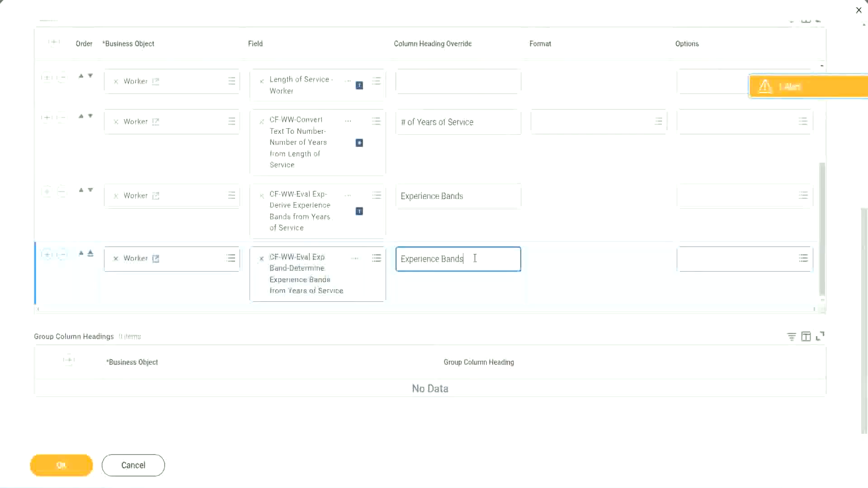
pyautogui.write('(')
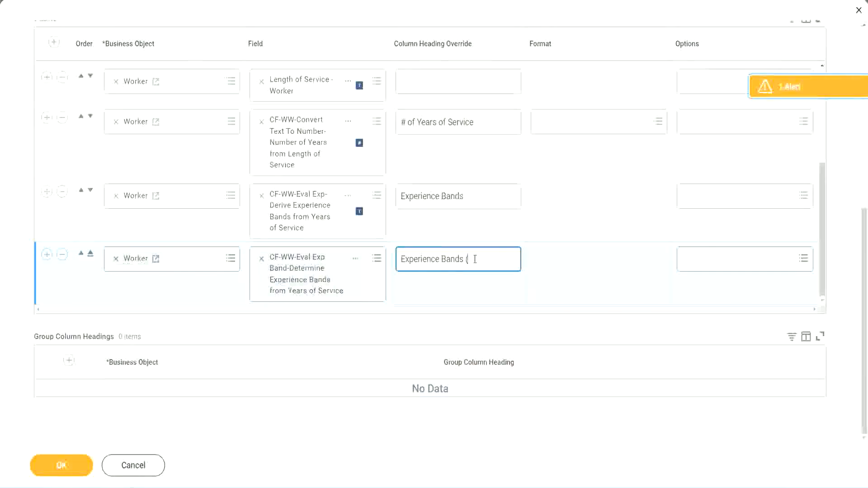
pyautogui.write('Eval Exp Bands)')
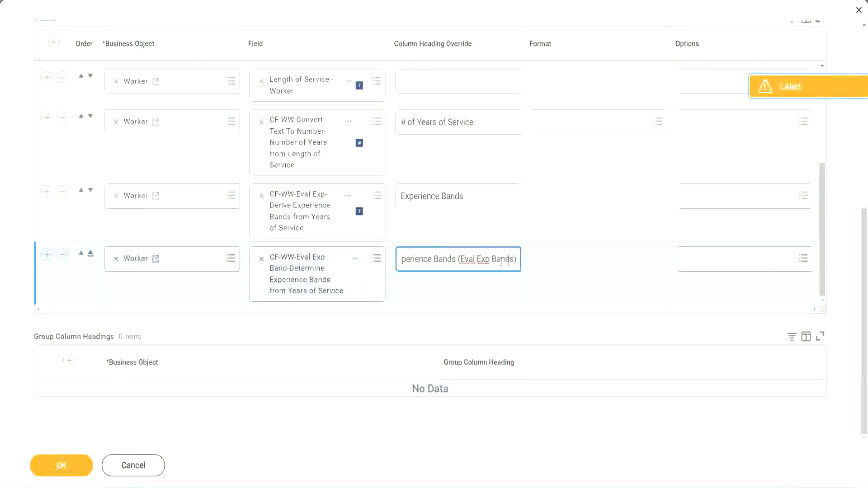
pyautogui.doubleClick(484, 259)
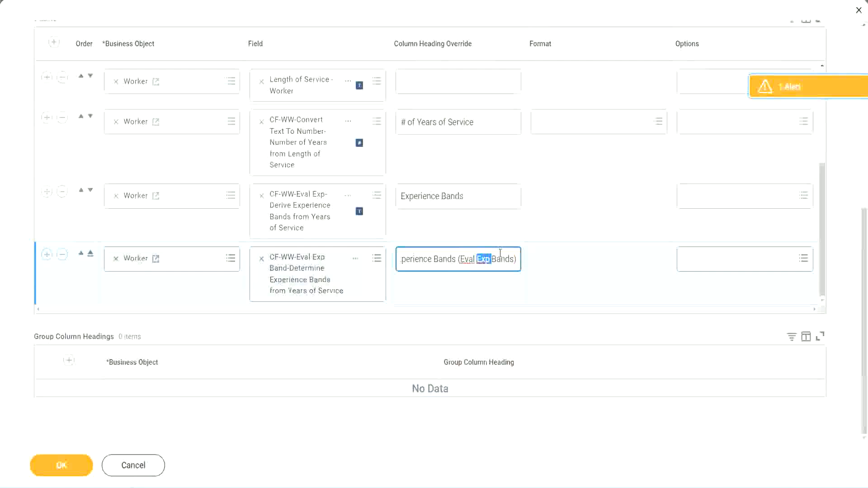
pyautogui.click(500, 255)
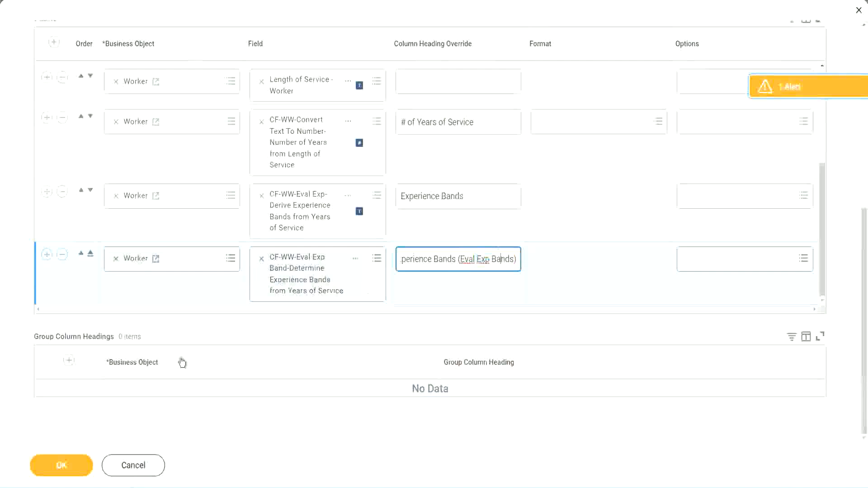
# Save the edited WW Employee Details report definition and run the report
pyautogui.click(63, 466)
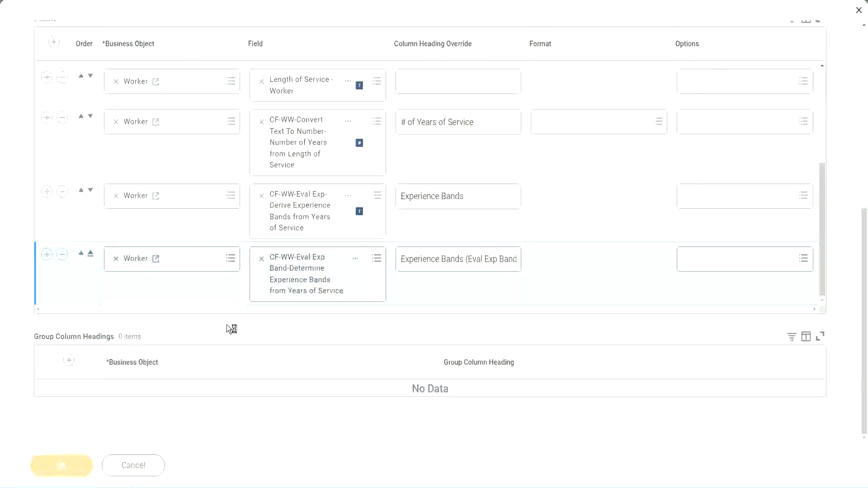
pyautogui.click(101, 458)
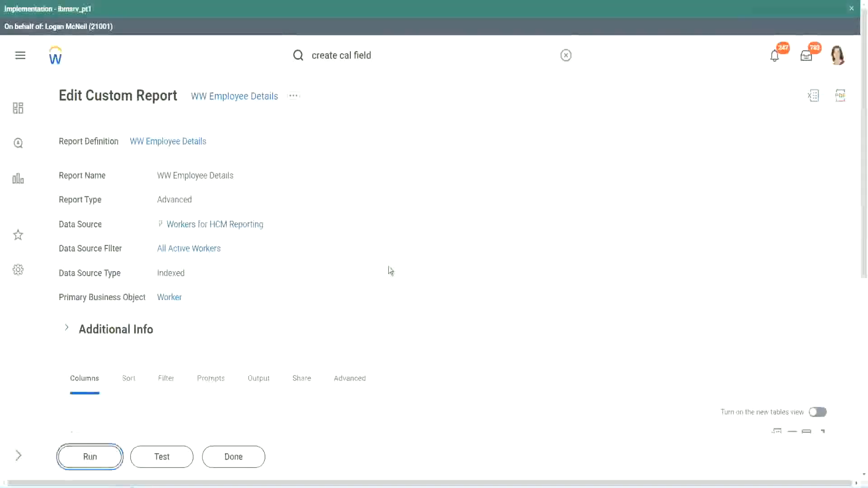